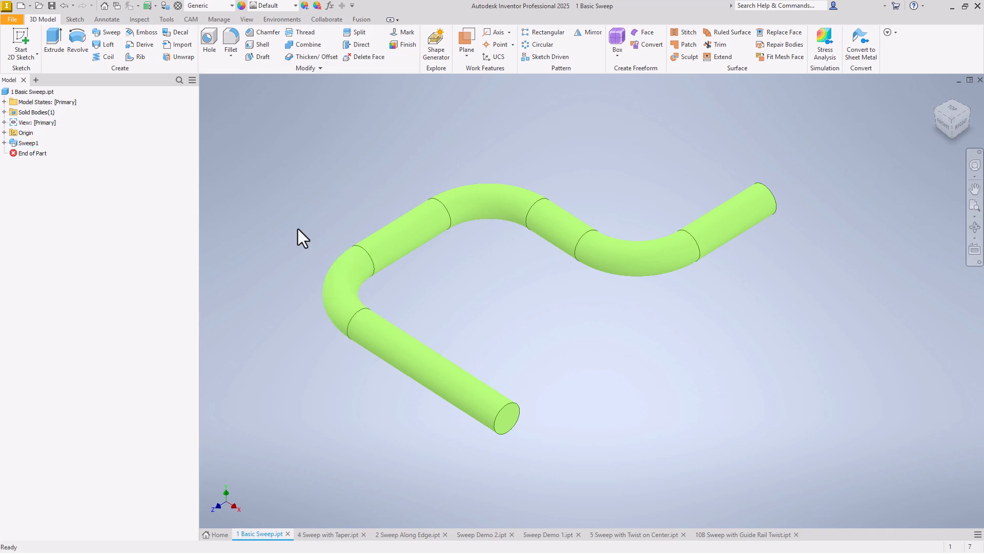
# - Examine the profile sketch and the path sketch behind the sweep in the basic sweep part
pyautogui.click(4, 143)
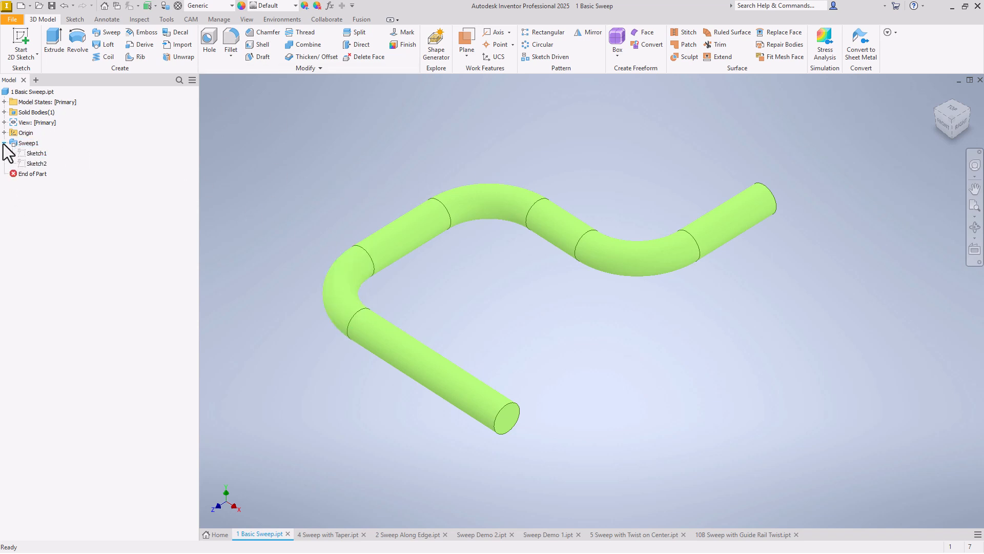
pyautogui.doubleClick(33, 154)
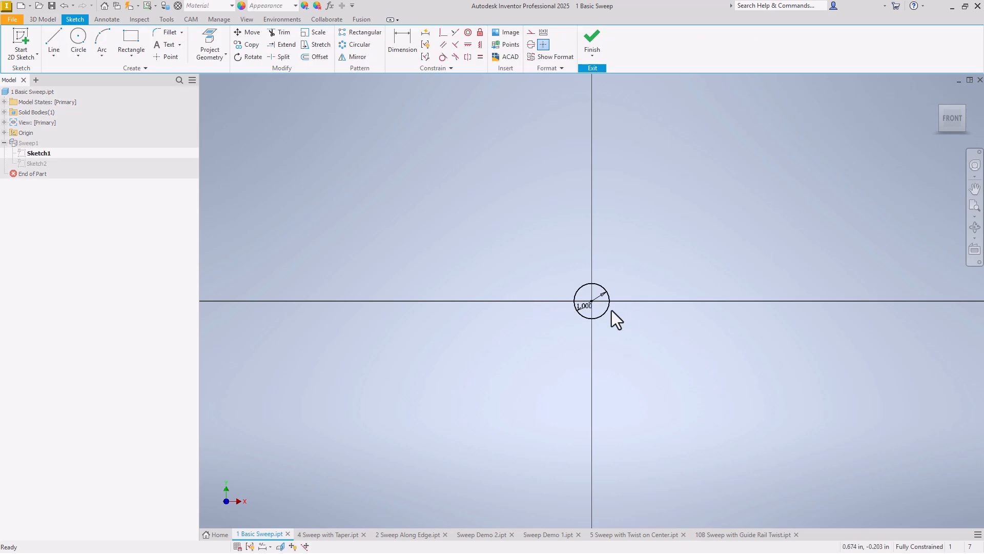
pyautogui.click(592, 38)
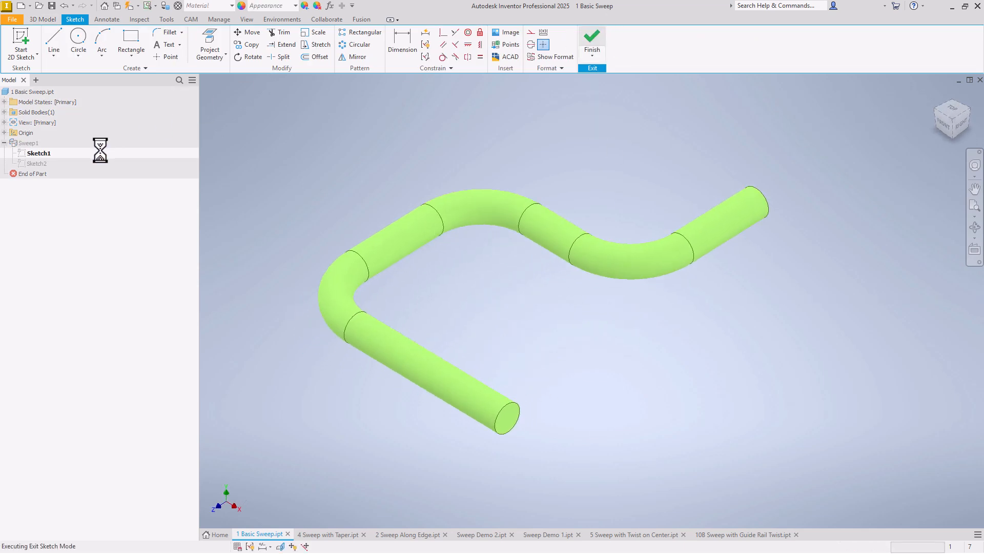
pyautogui.doubleClick(25, 164)
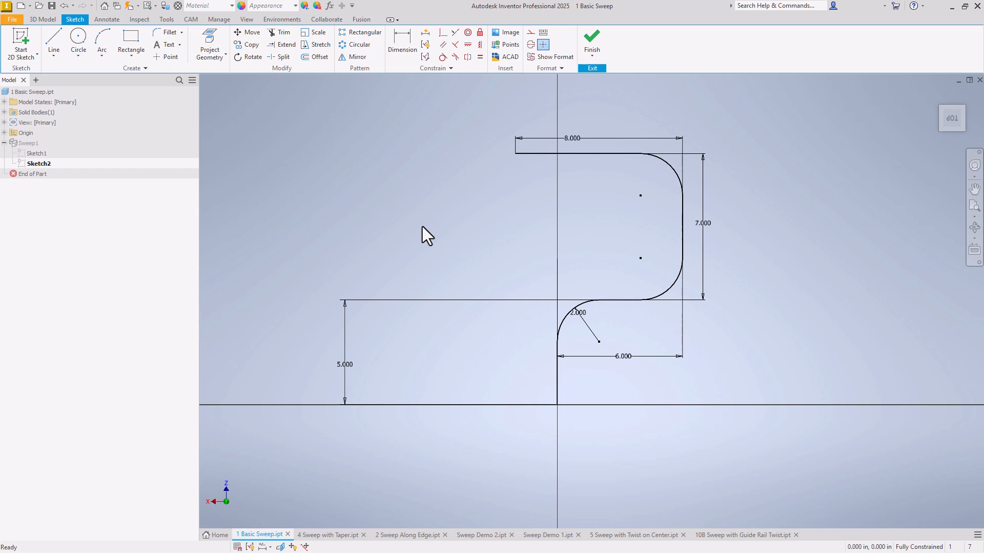
pyautogui.click(592, 40)
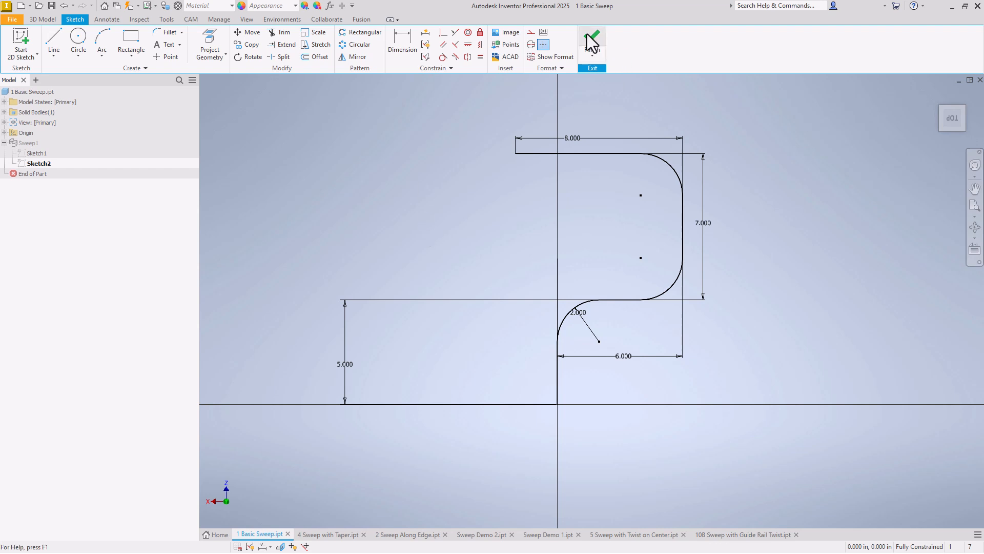
# - Open the 4 Sweep with Taper part and examine the two sketches used by its sweep
pyautogui.click(321, 534)
pyautogui.click(5, 143)
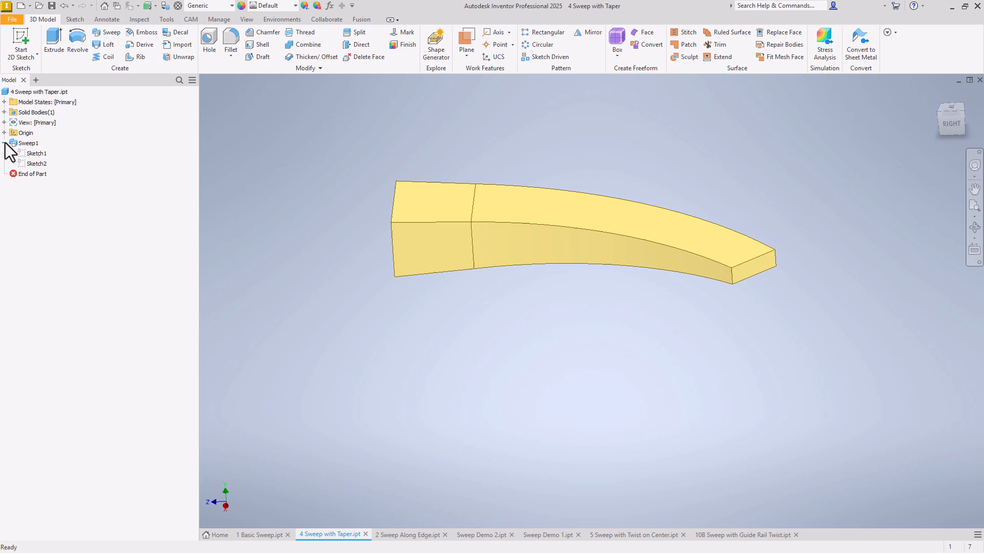
pyautogui.click(37, 155)
pyautogui.click(34, 161)
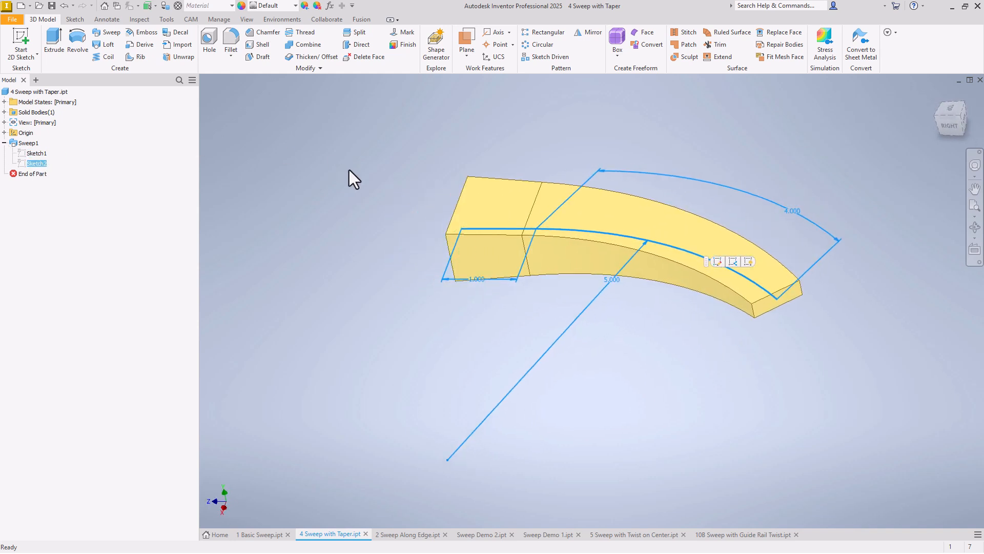
# - Review the edge sweep, Sweep Demo 2, Sweep Demo 1, twist on center and guide rail twist parts, and return to 1 Basic Sweep
pyautogui.click(408, 534)
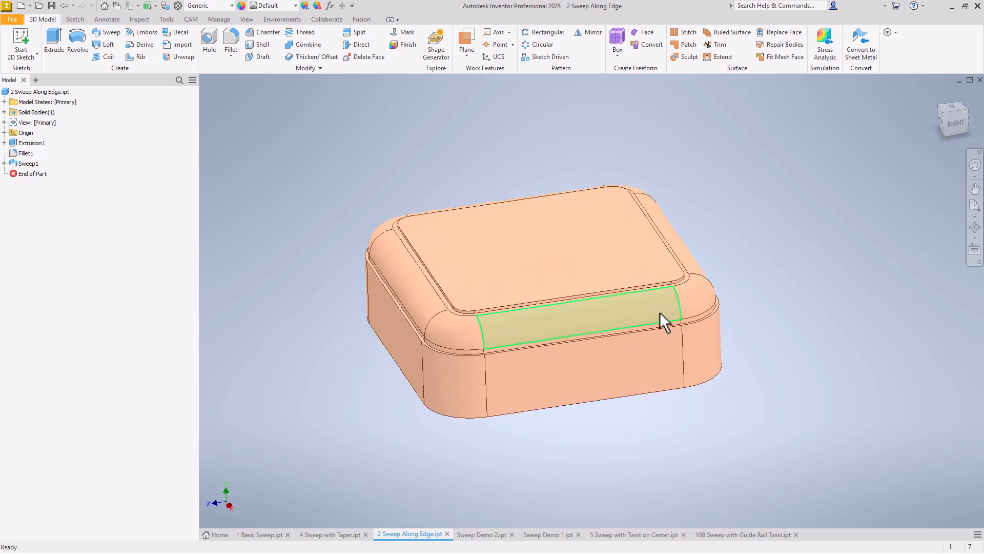
pyautogui.click(482, 534)
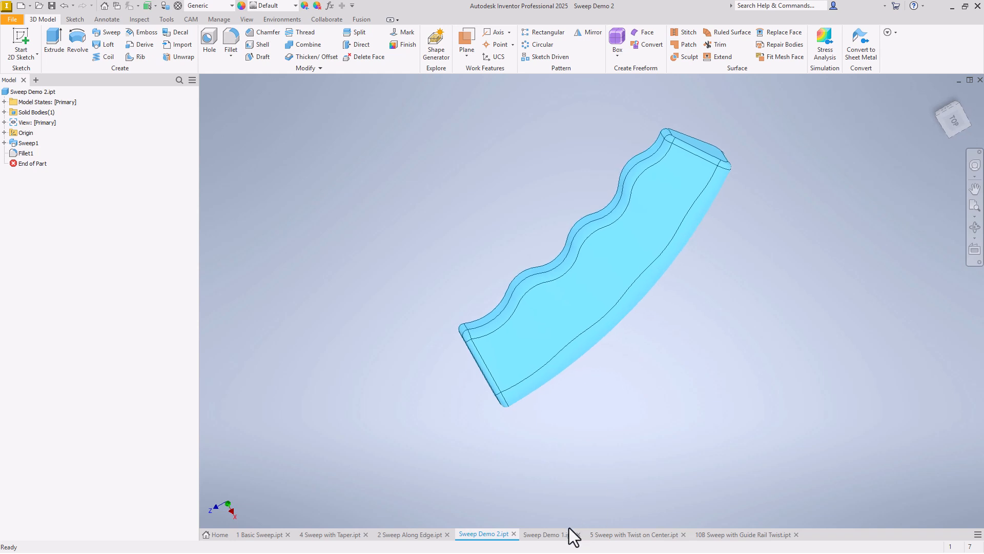
pyautogui.click(545, 533)
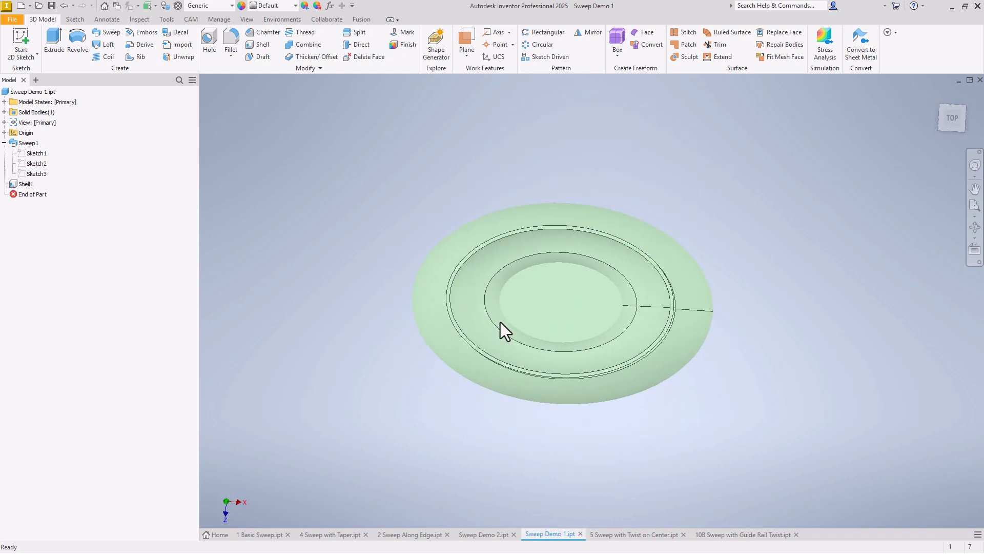
pyautogui.click(625, 534)
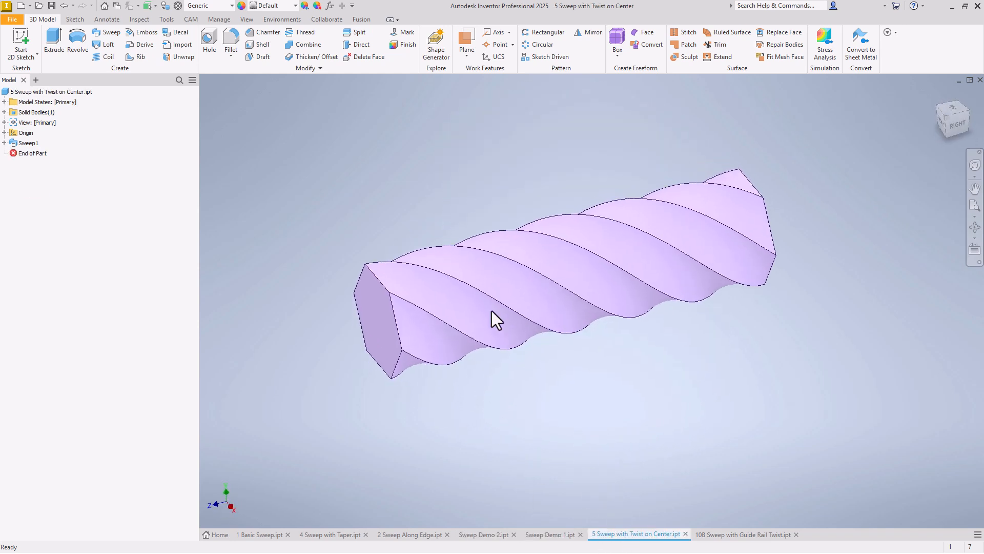
pyautogui.click(747, 534)
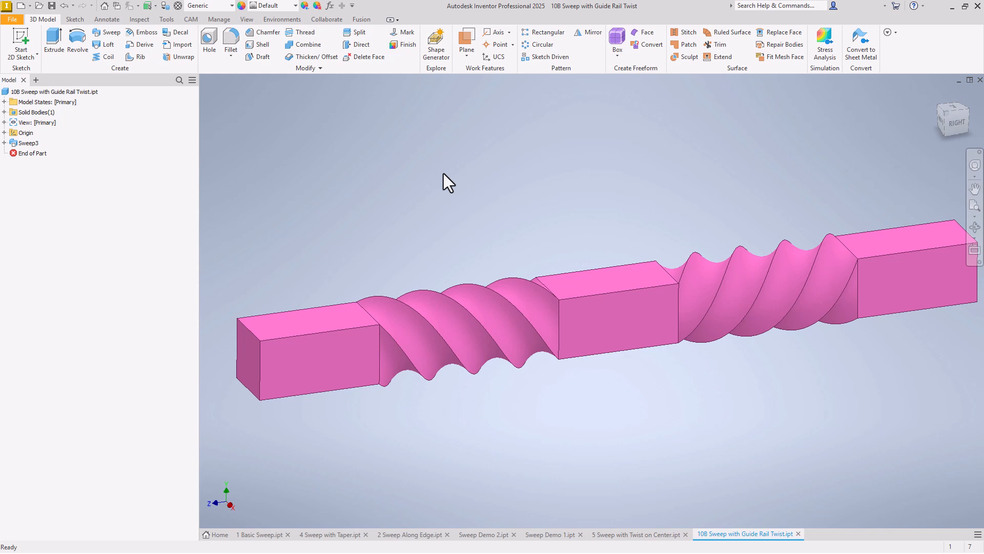
pyautogui.click(260, 535)
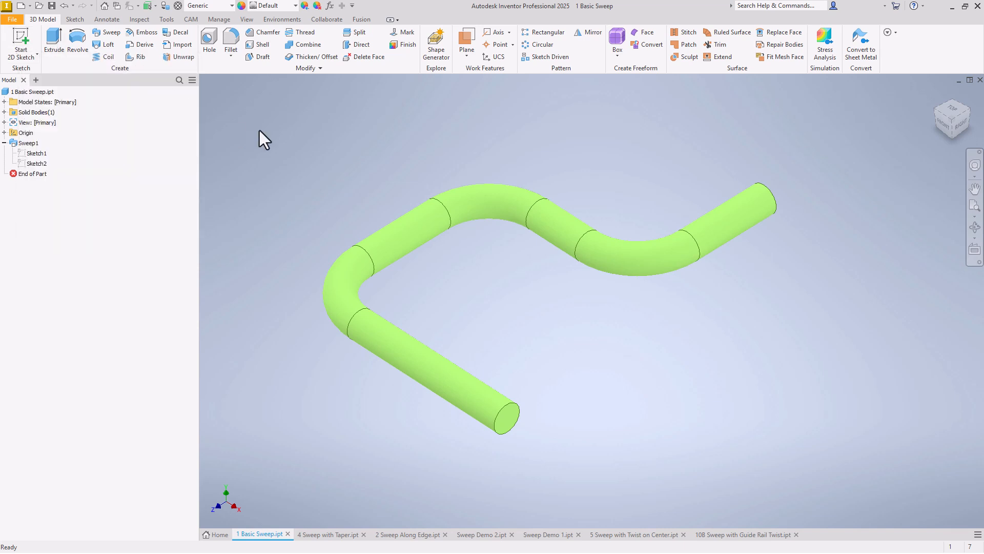
# - Create a new, empty part file
pyautogui.click(14, 16)
pyautogui.click(36, 60)
pyautogui.doubleClick(402, 146)
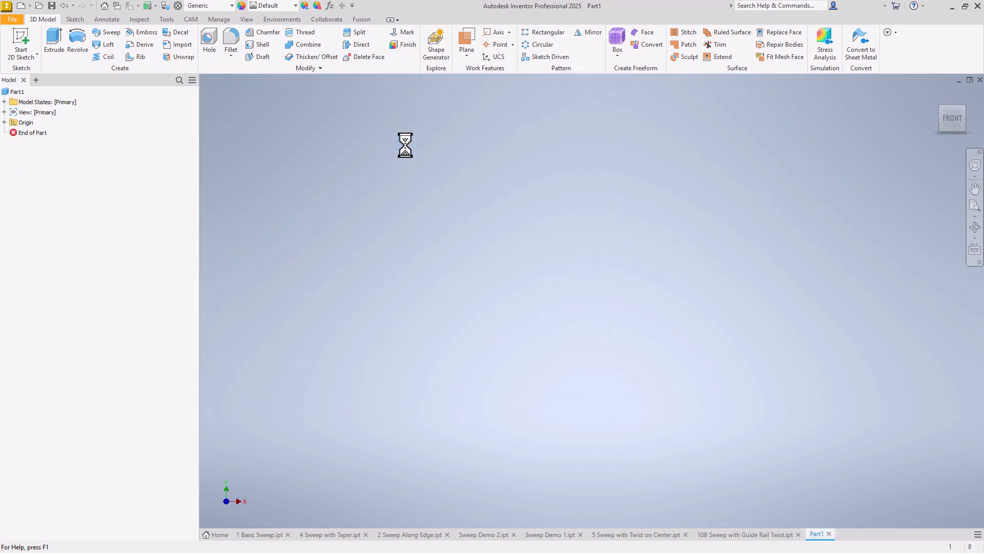
# - Sketch a 1 in diameter circle centred on the origin on the front (XY) plane and finish the sketch
pyautogui.click(18, 35)
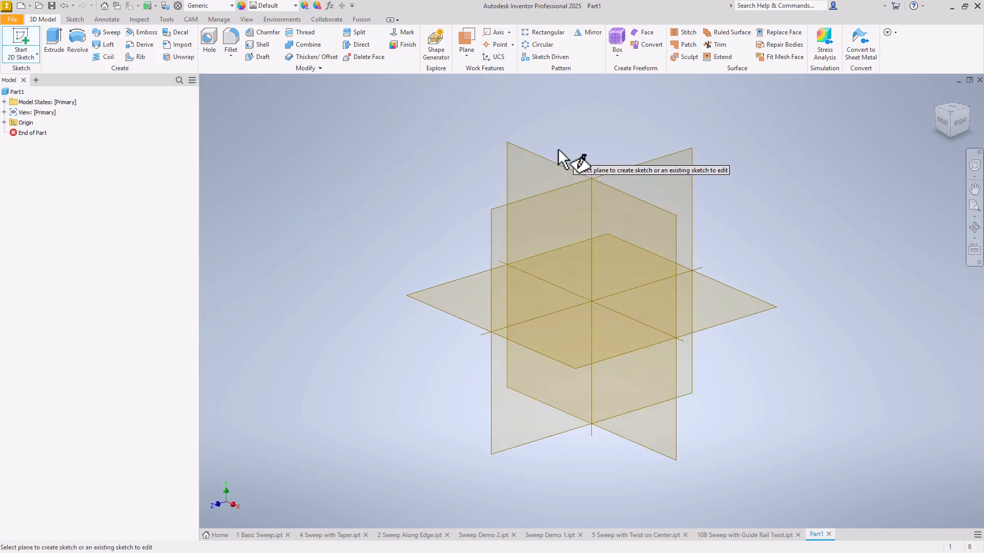
pyautogui.click(558, 165)
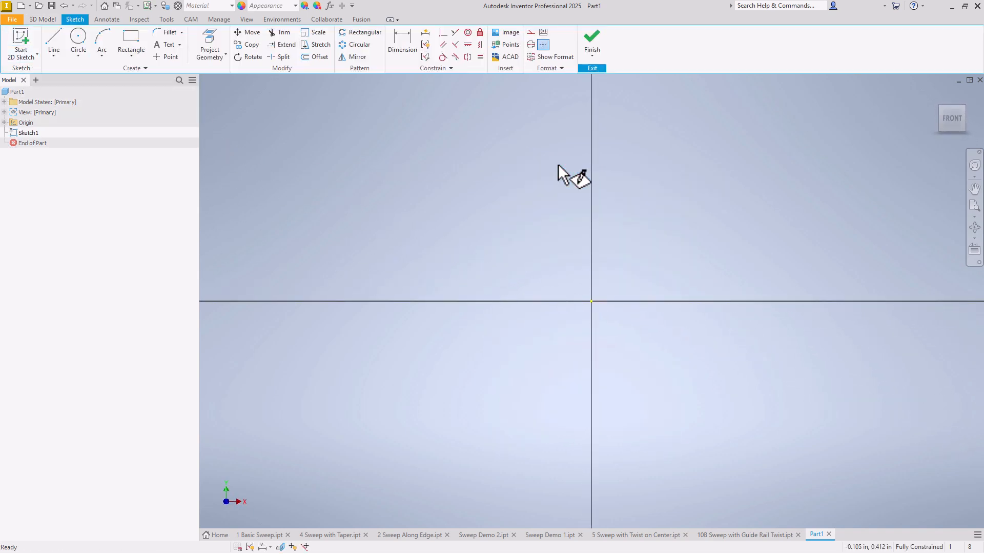
pyautogui.click(80, 39)
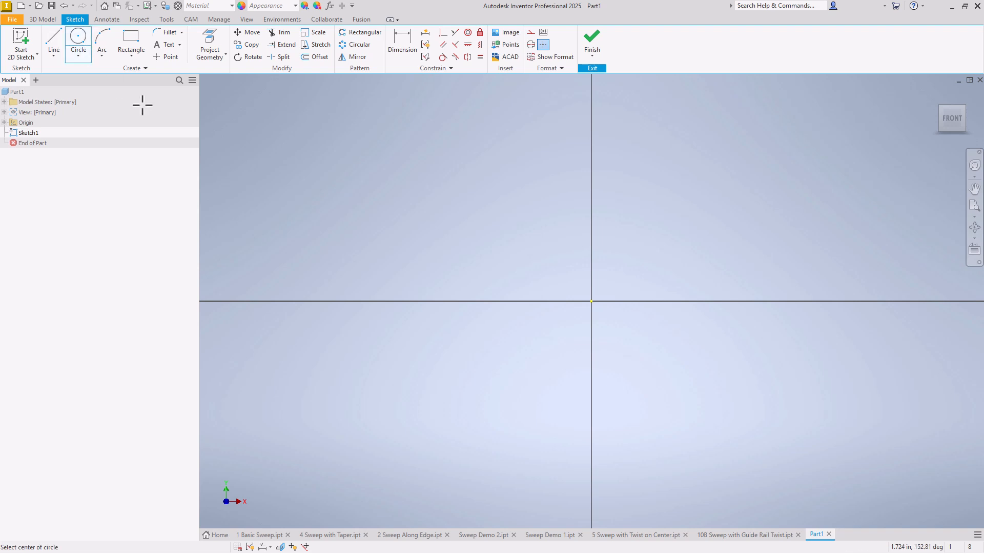
pyautogui.click(592, 301)
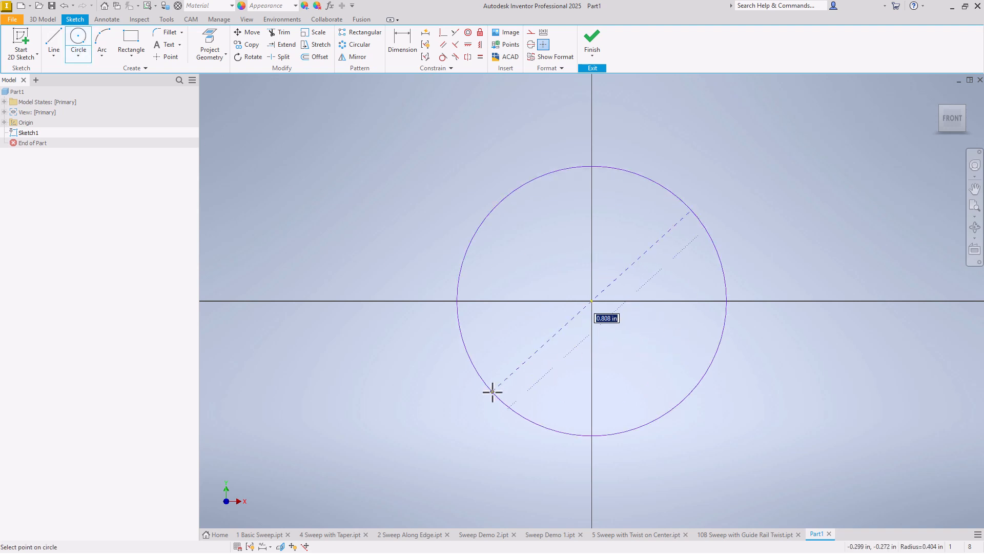
pyautogui.write('1')
pyautogui.press('Return')
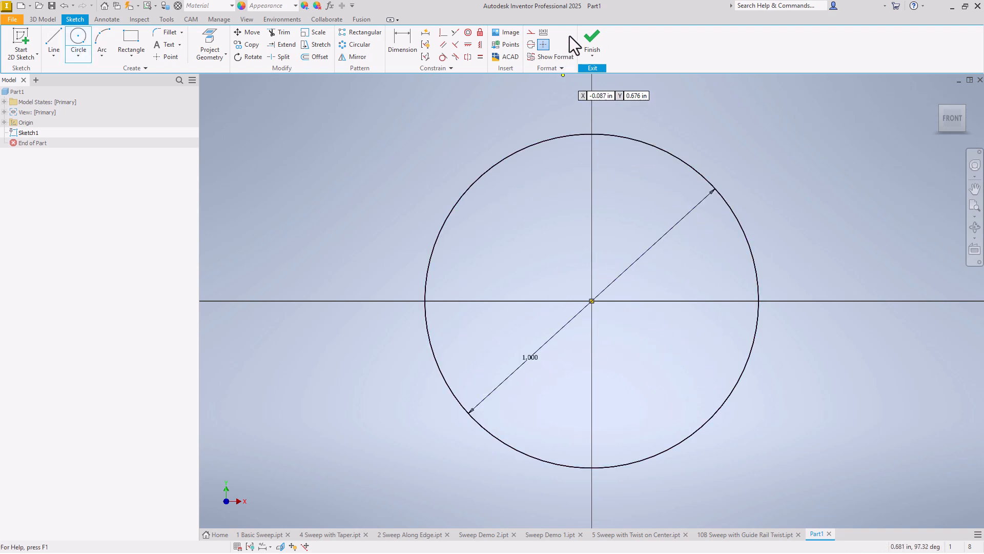
pyautogui.click(592, 37)
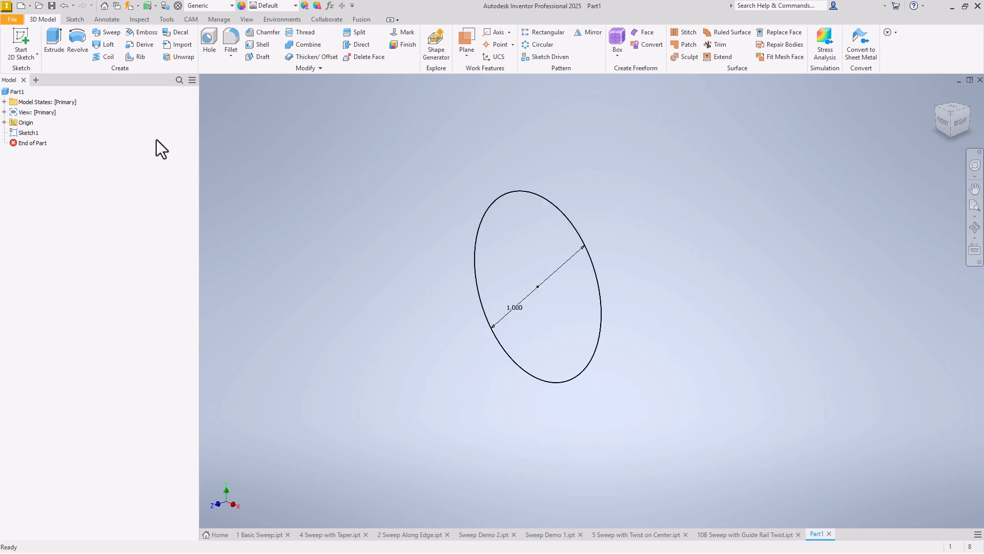
# - Start a sketch on the XZ plane and draw a vertical line about 1.23 in long upward from the origin
pyautogui.click(4, 122)
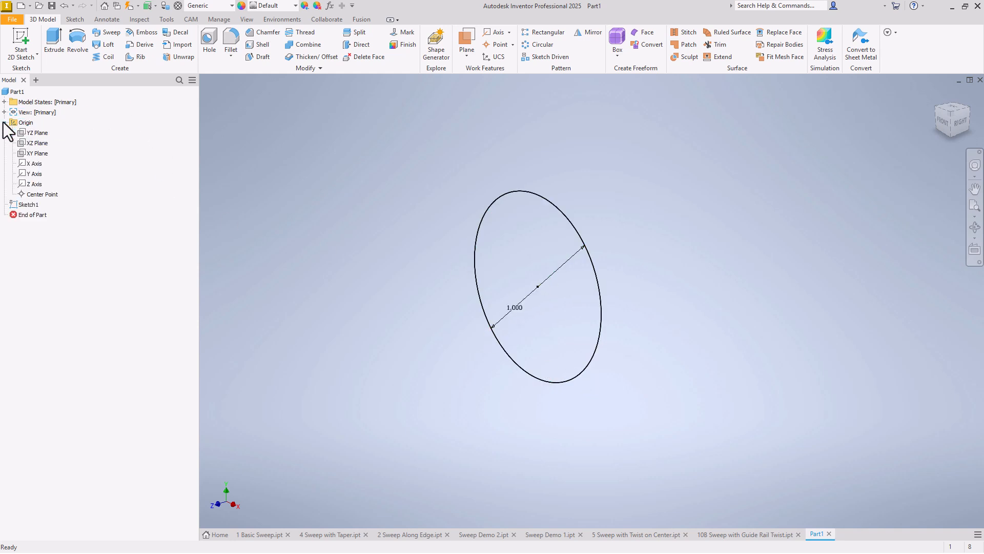
pyautogui.click(35, 144)
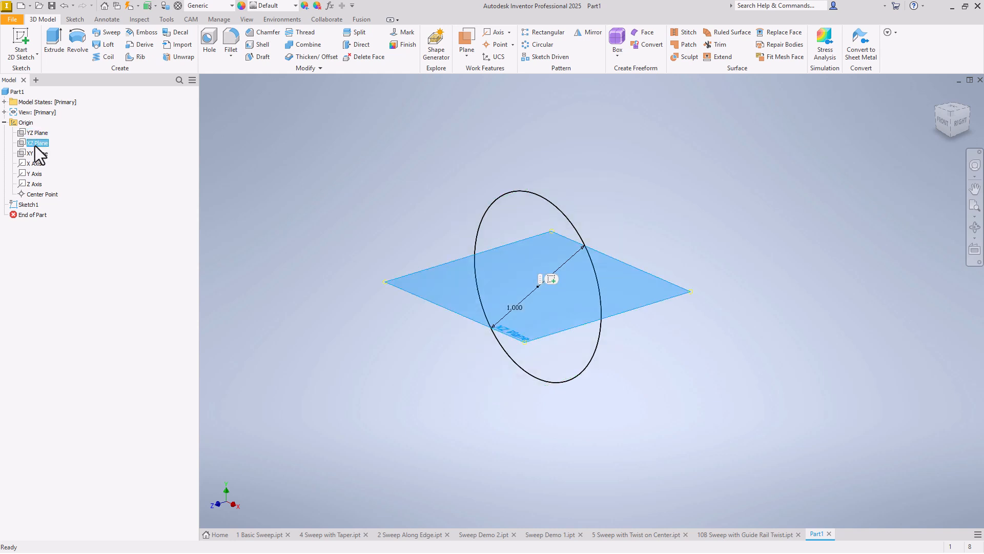
pyautogui.click(15, 37)
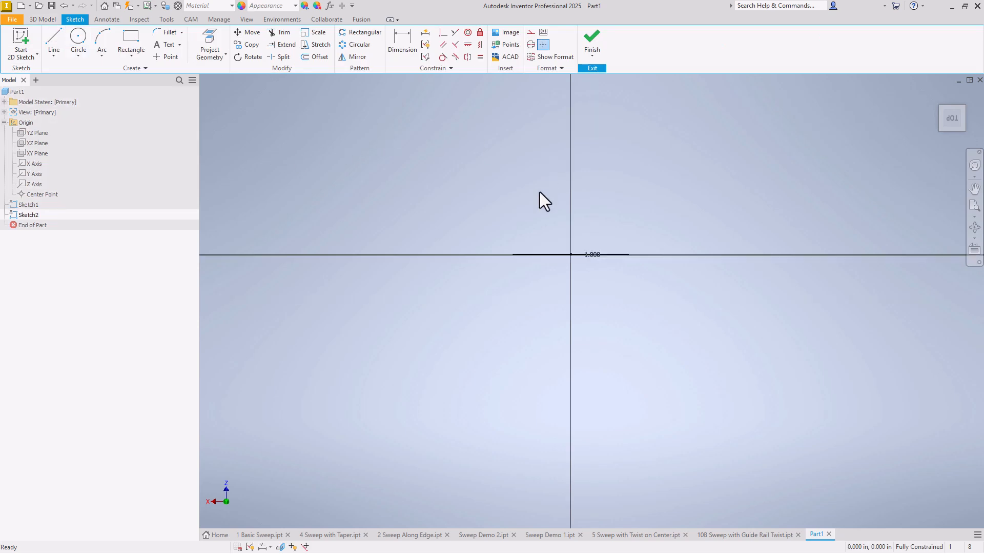
pyautogui.click(51, 39)
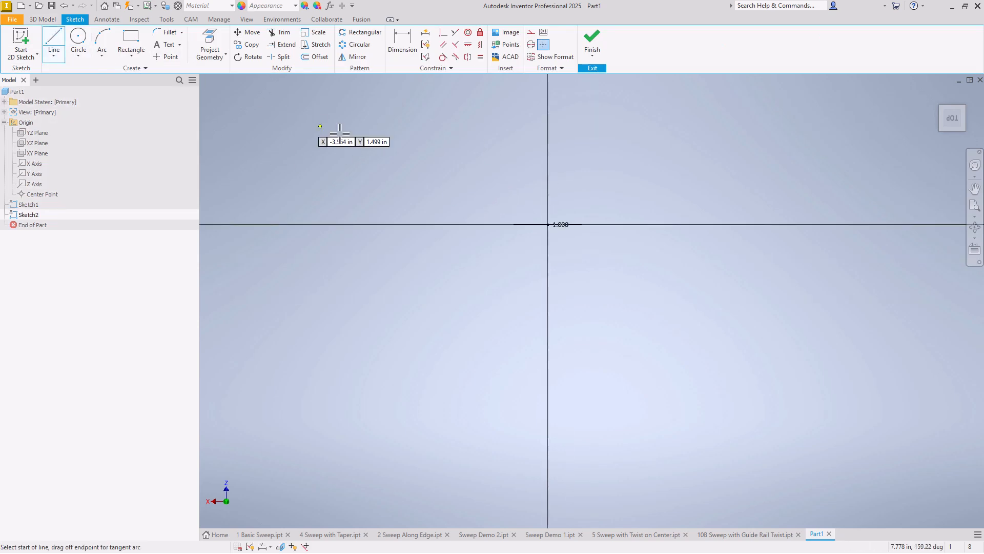
pyautogui.click(547, 225)
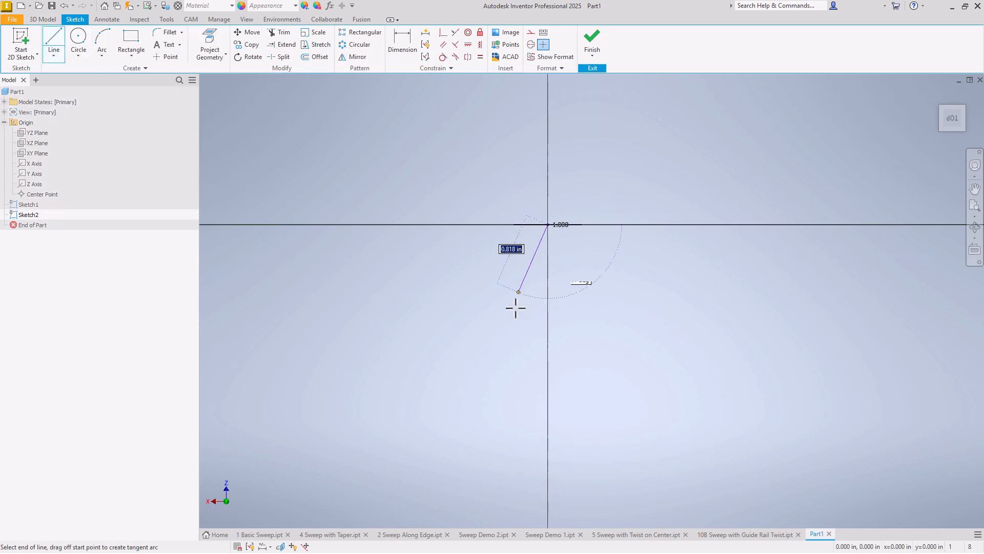
pyautogui.scroll(-5, 524, 302)
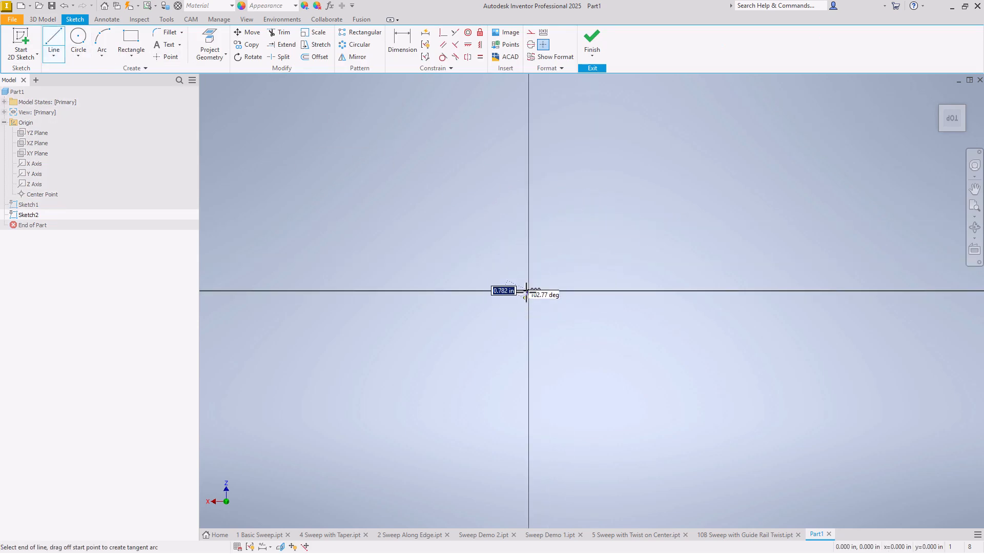
pyautogui.click(528, 261)
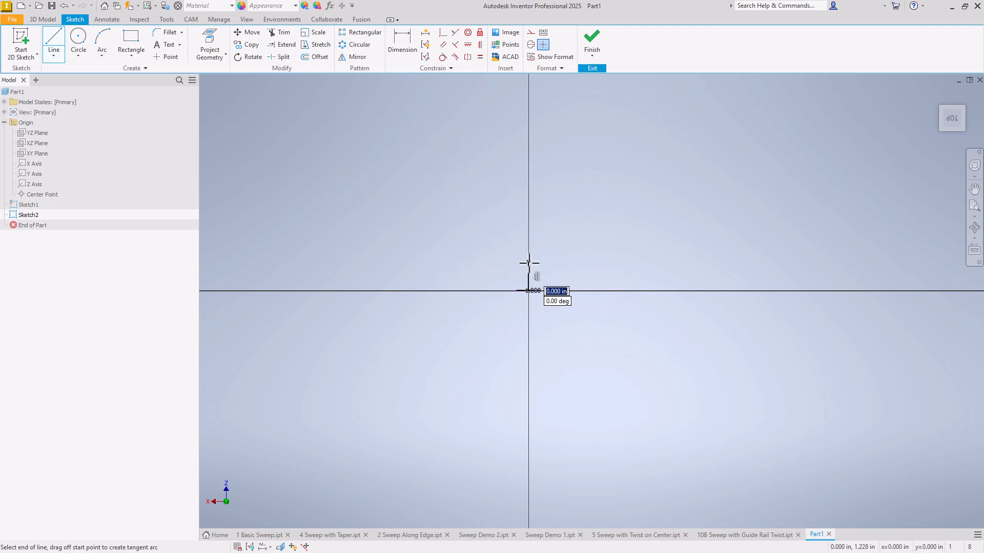
# - Continue the path with a tangent arc to the right, a horizontal line about 1.99 in long and a tangent arc curving upward
pyautogui.scroll(5, 528, 263)
pyautogui.scroll(3, 530, 263)
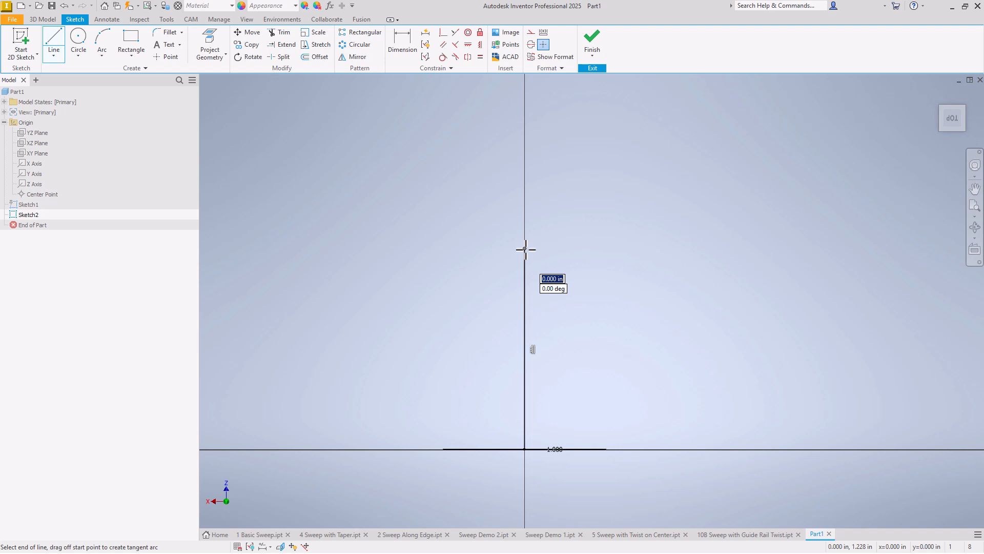
pyautogui.moveTo(525, 246)
pyautogui.mouseDown()
pyautogui.moveTo(523, 231)
pyautogui.moveTo(588, 101)
pyautogui.moveTo(731, 95)
pyautogui.moveTo(674, 97)
pyautogui.mouseUp()
pyautogui.scroll(-5, 461, 249)
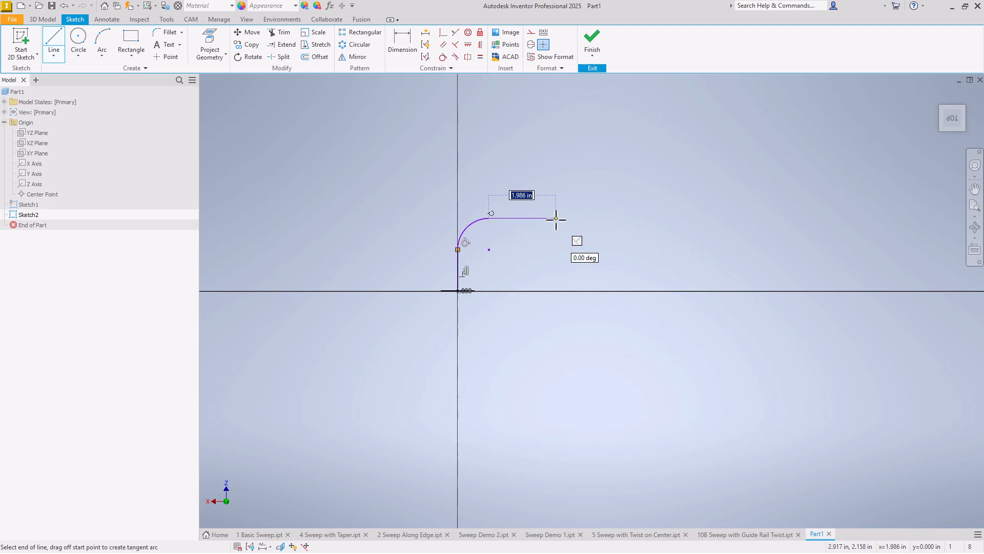
pyautogui.click(556, 218)
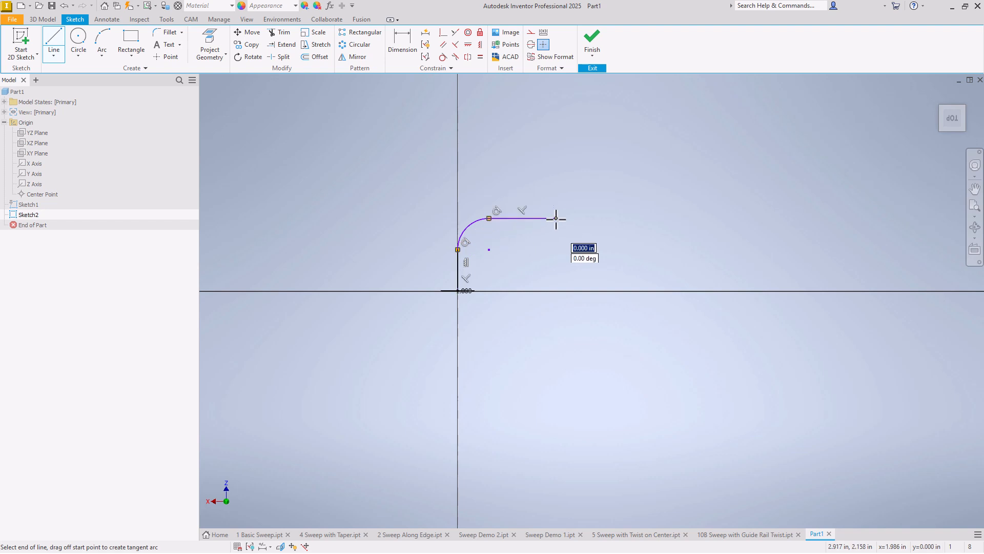
pyautogui.moveTo(556, 219); pyautogui.dragTo(605, 169)
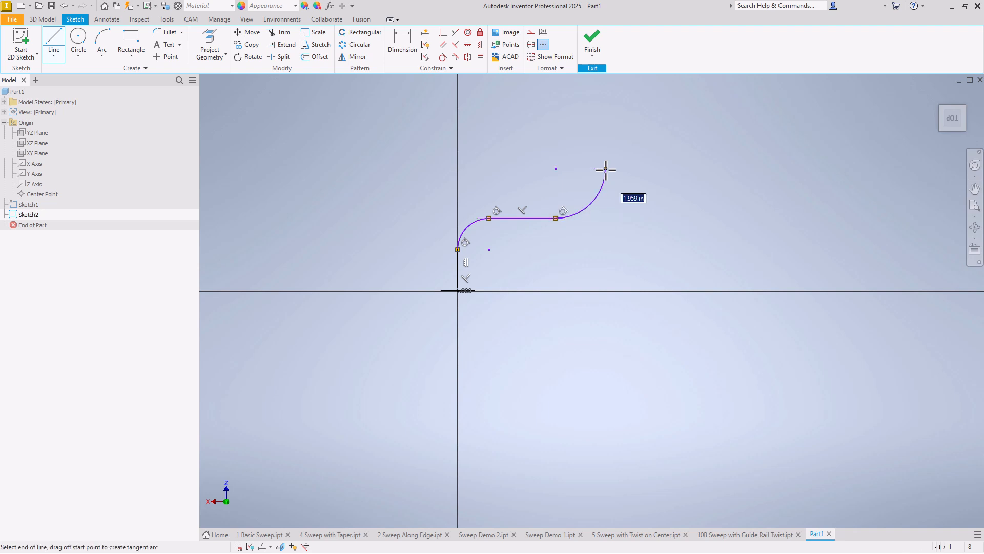
# - End the path with a vertical line about 2.1 in long upward from the second arc
pyautogui.scroll(-4, 602, 235)
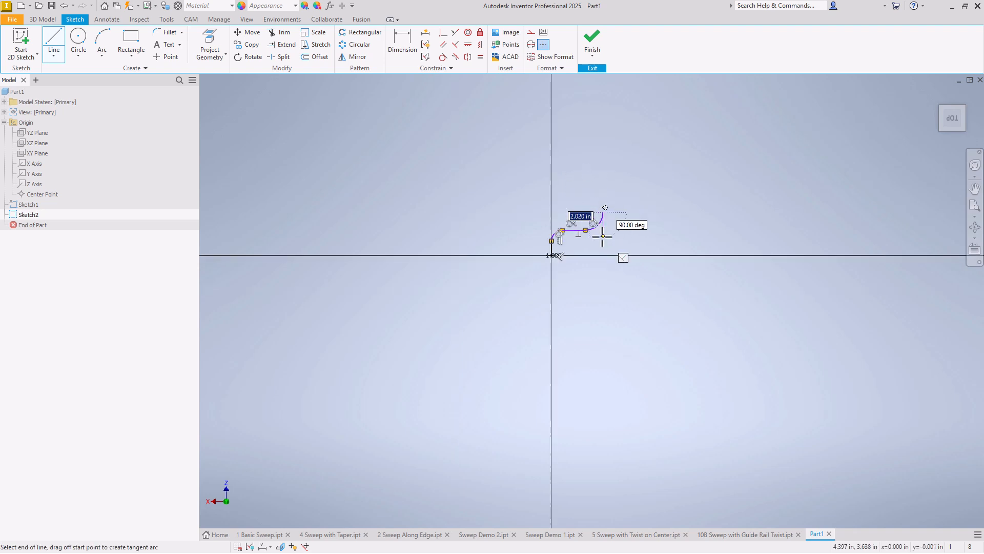
pyautogui.click(602, 188)
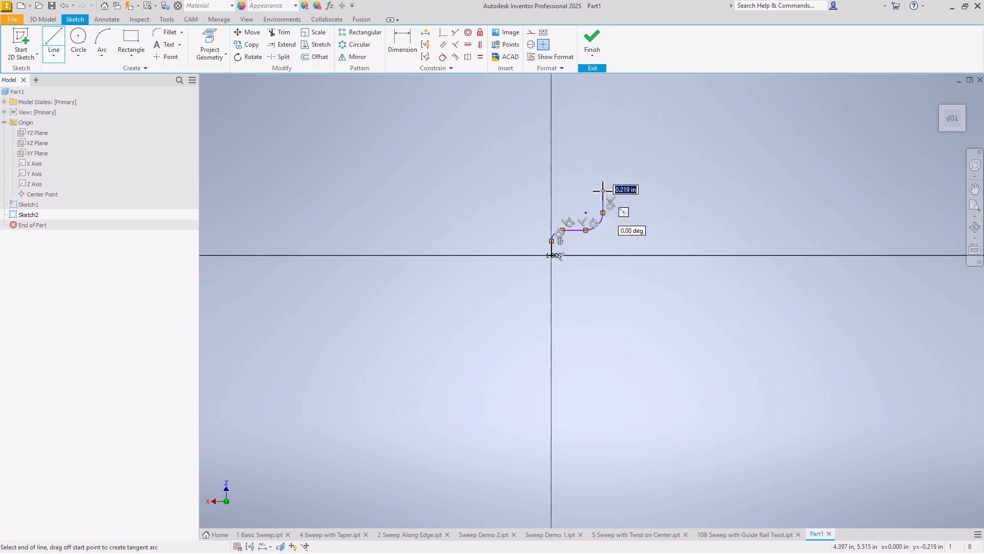
pyautogui.rightClick(604, 185)
pyautogui.click(629, 187)
pyautogui.scroll(3, 625, 204)
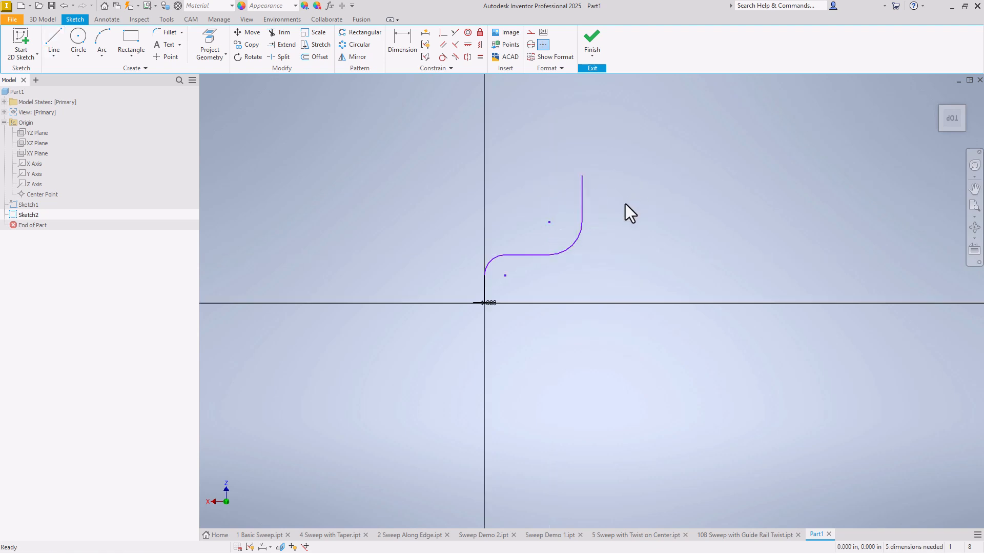
# - Dimension the horizontal distance between the path's two vertical lines as 4 in
pyautogui.click(400, 44)
pyautogui.click(482, 295)
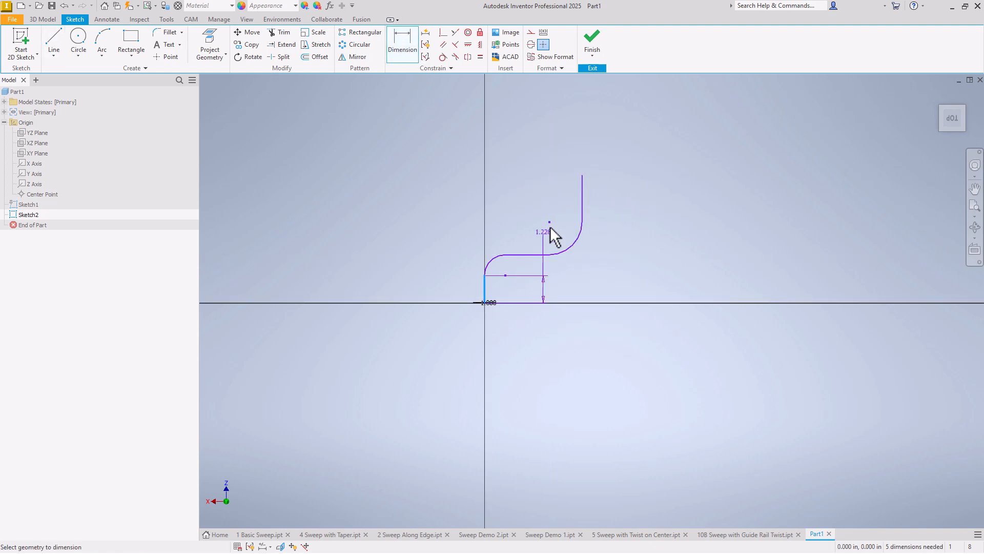
pyautogui.click(581, 211)
pyautogui.click(533, 382)
pyautogui.write('4')
pyautogui.press('Return')
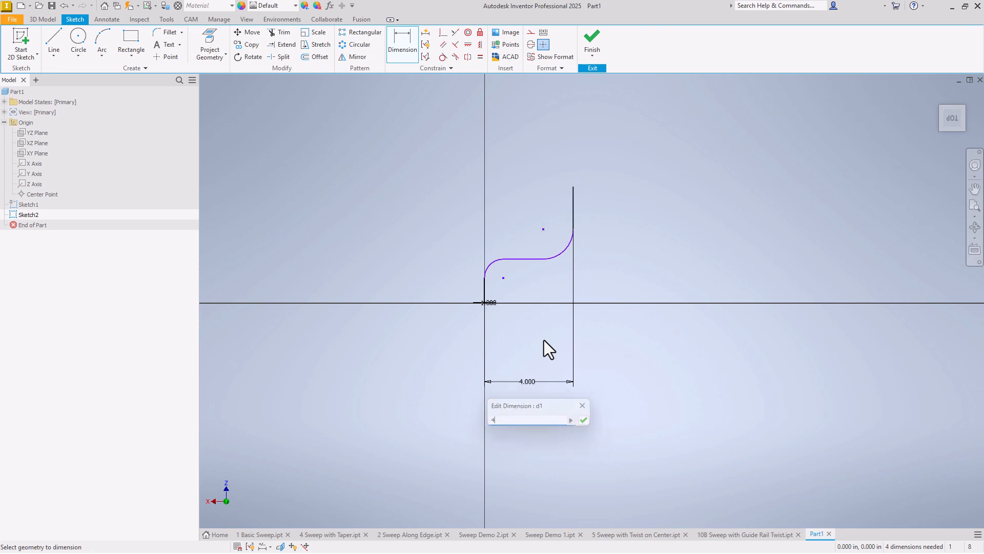
# - Dimension the radius of the path's lower arc, entering 0.5 in and changing it to 0.75 in
pyautogui.click(491, 260)
pyautogui.click(466, 248)
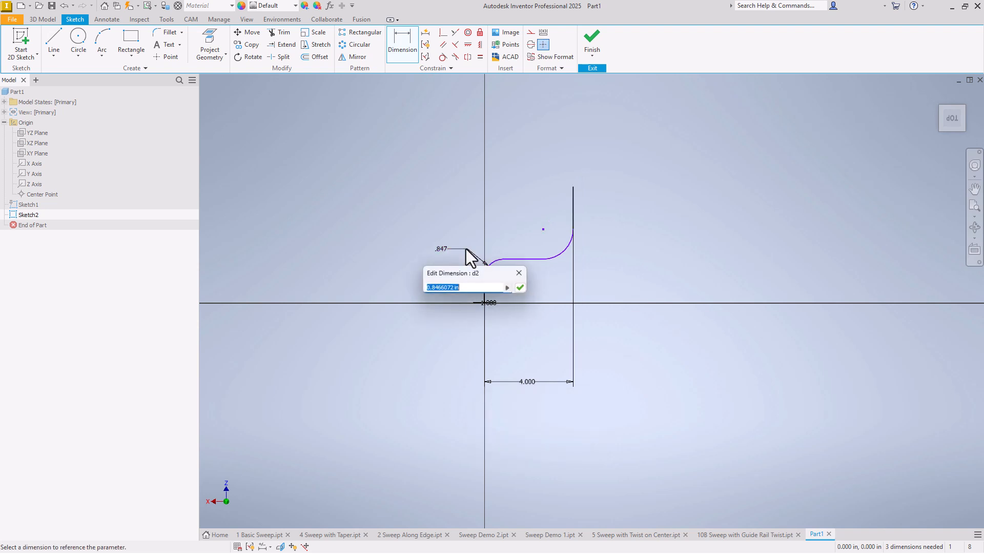
pyautogui.write('.5')
pyautogui.press('Return')
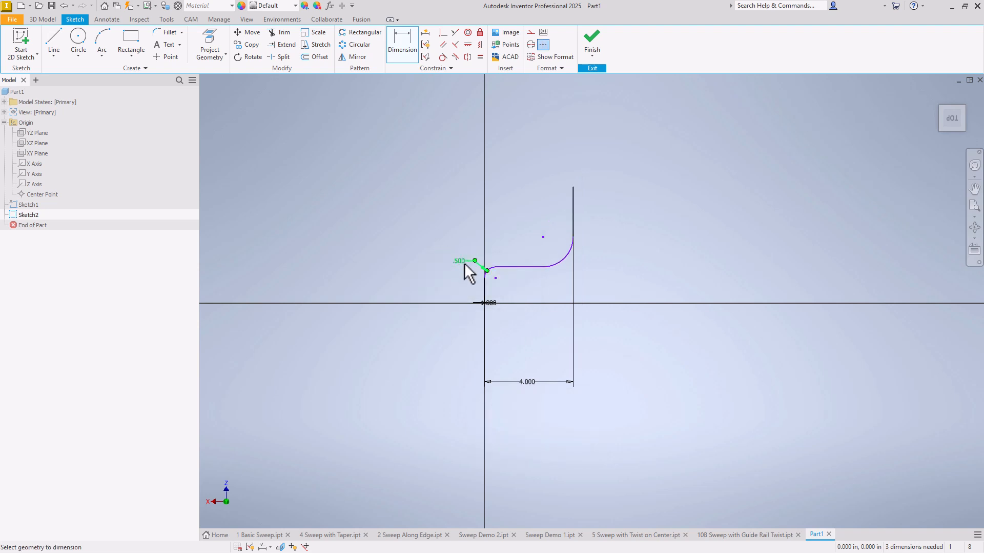
pyautogui.doubleClick(464, 263)
pyautogui.write('.75')
pyautogui.press('Return')
# - Dimension the radius of the path's upper arc as 1.5 in
pyautogui.click(559, 256)
pyautogui.click(589, 281)
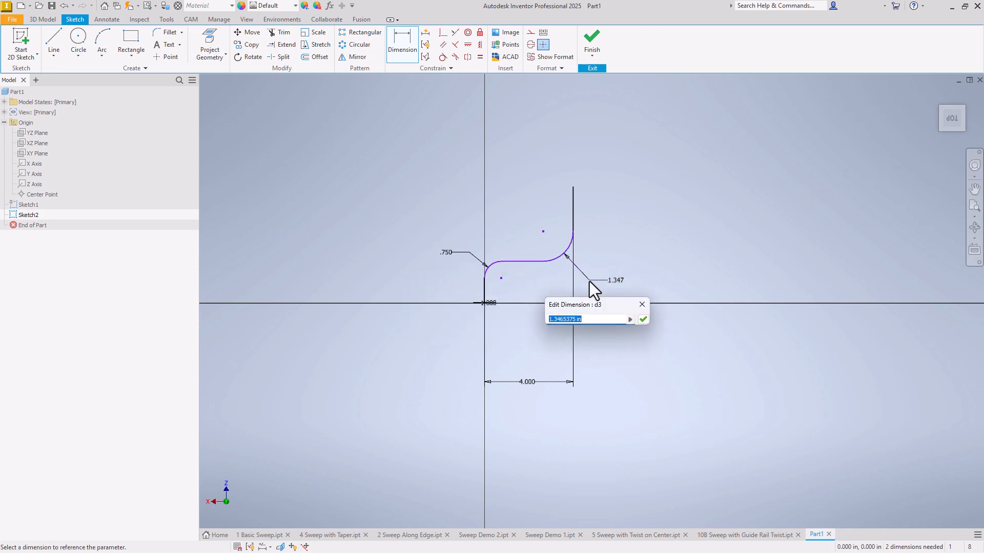
pyautogui.write('1.5')
pyautogui.press('Return')
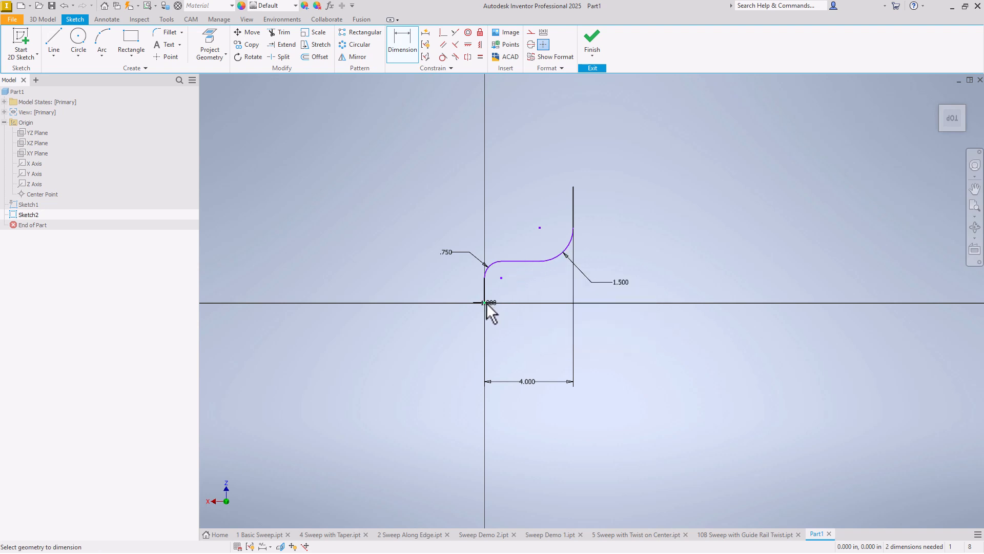
# - Dimension the height of the path's horizontal line above the origin as 2 in
pyautogui.click(515, 261)
pyautogui.click(424, 284)
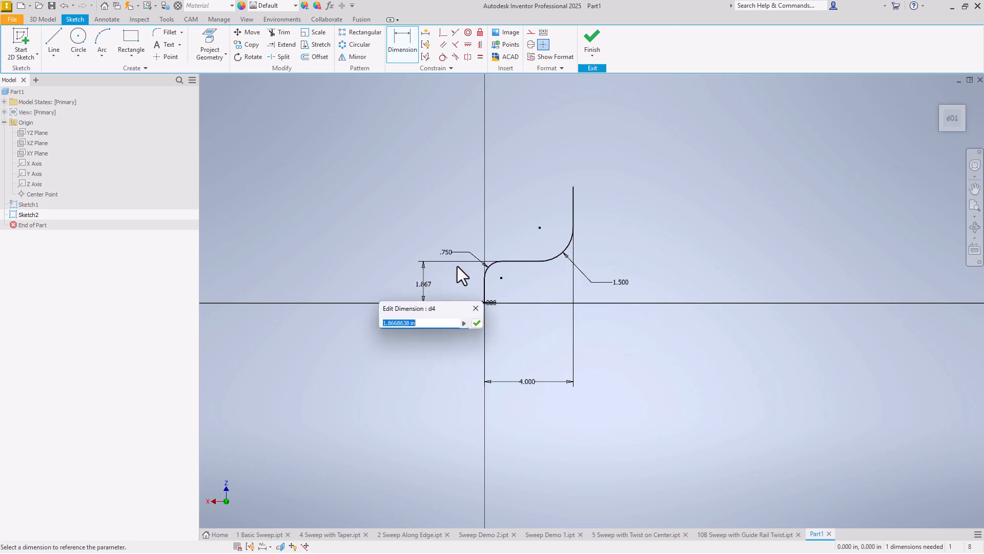
pyautogui.write('2')
pyautogui.press('Return')
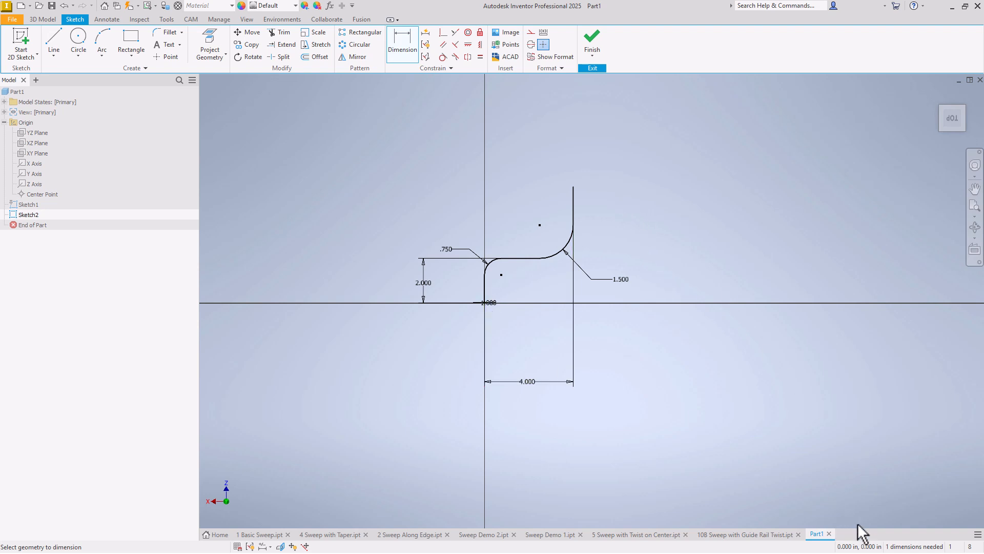
# - Dimension the path's overall height from the origin to its upper endpoint as 5 in and finish the sketch
pyautogui.click(485, 301)
pyautogui.click(573, 187)
pyautogui.click(382, 256)
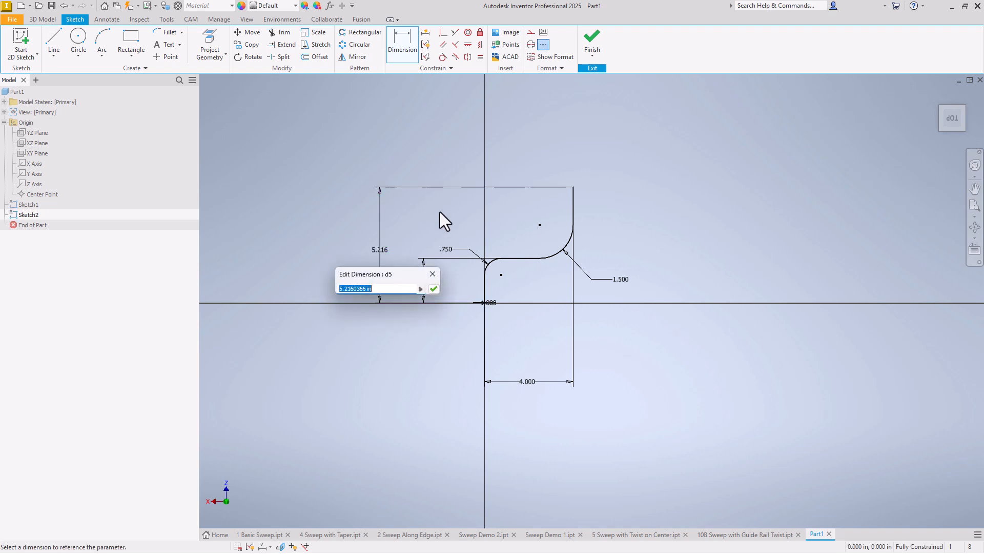
pyautogui.write('5')
pyautogui.press('Return')
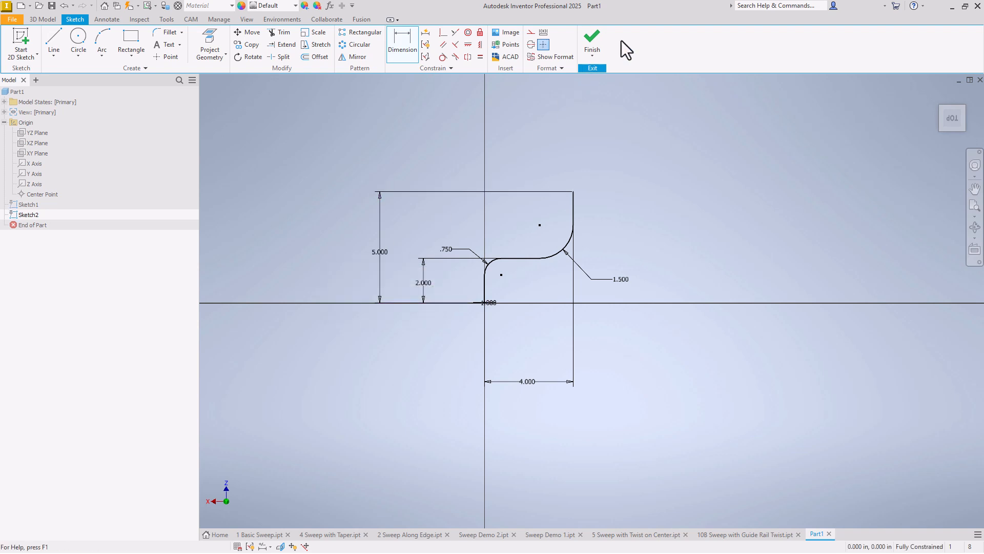
pyautogui.click(592, 41)
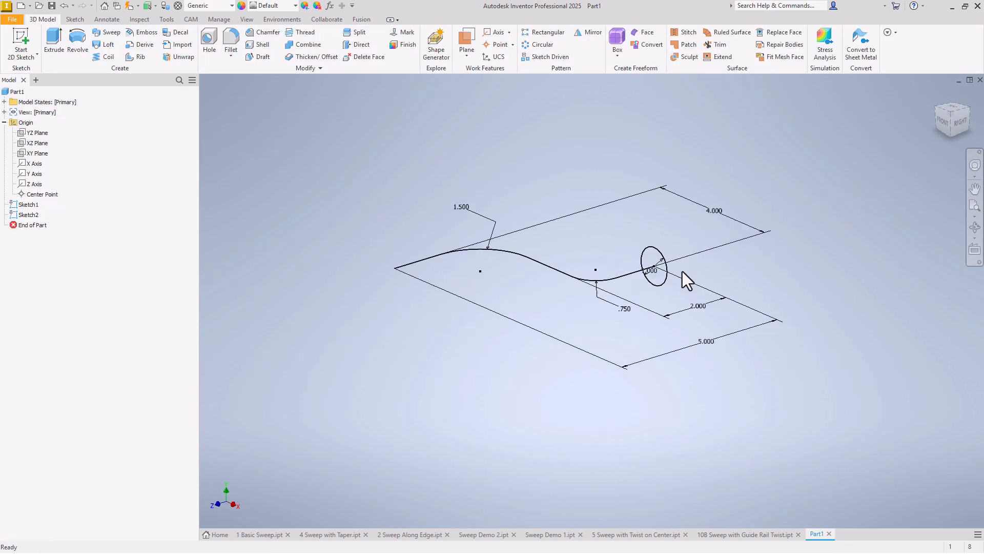
# - Sweep the circle profile along the path sketch as a new solid, using the Follow Path orientation
pyautogui.click(102, 32)
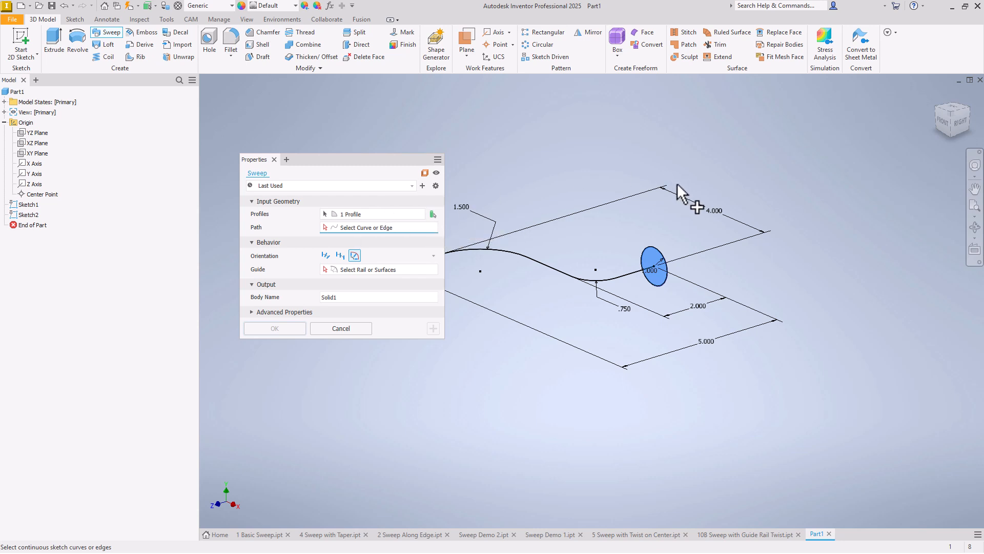
pyautogui.scroll(-2, 677, 184)
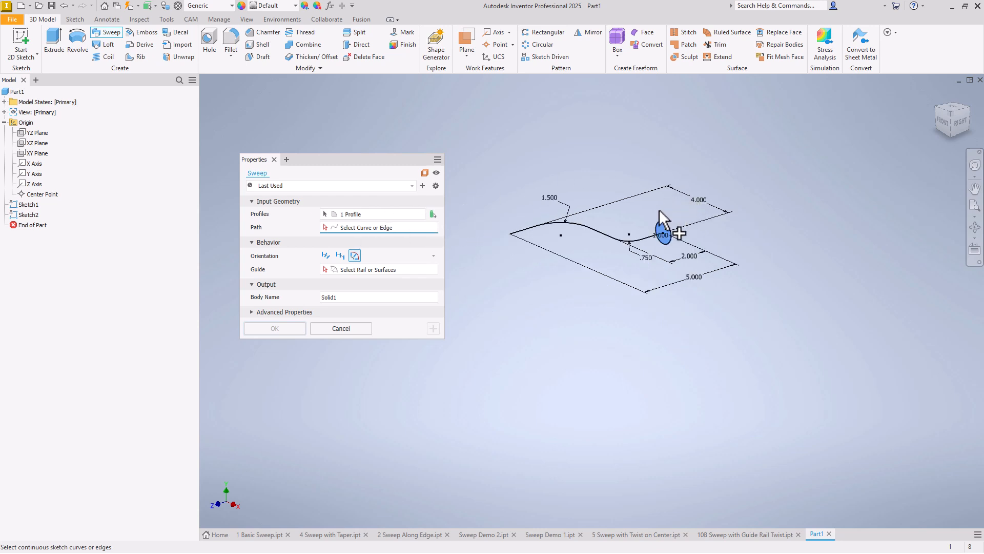
pyautogui.click(644, 239)
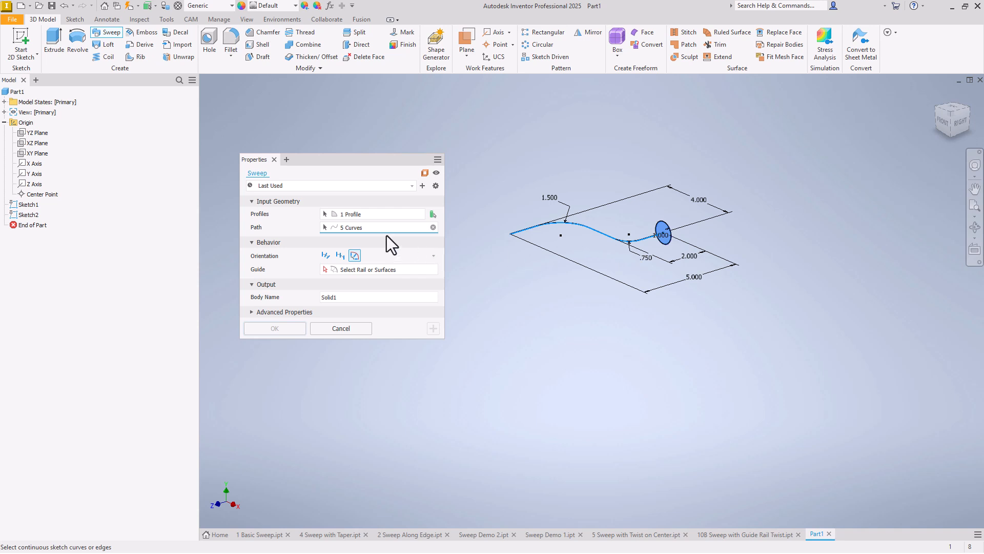
pyautogui.click(324, 255)
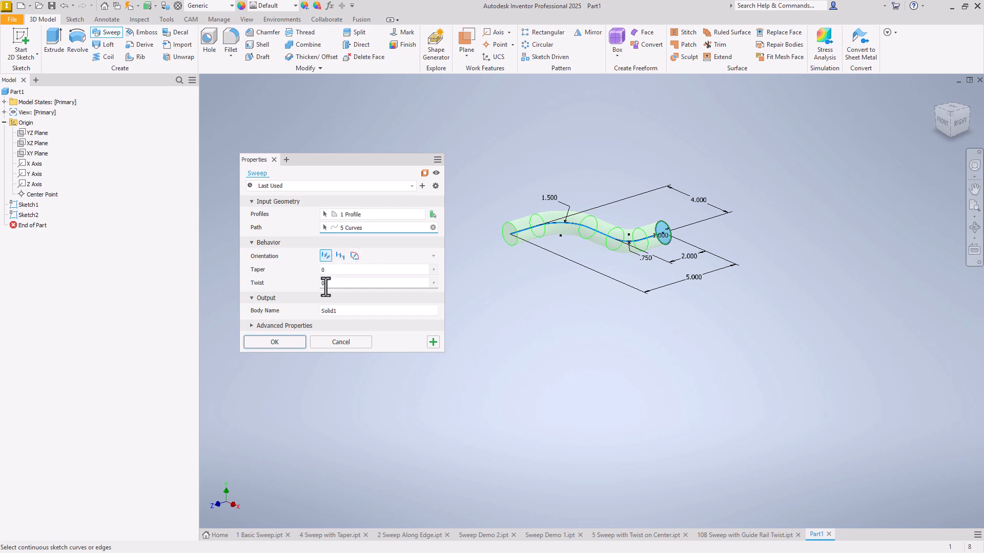
pyautogui.click(275, 341)
pyautogui.scroll(-3, 642, 199)
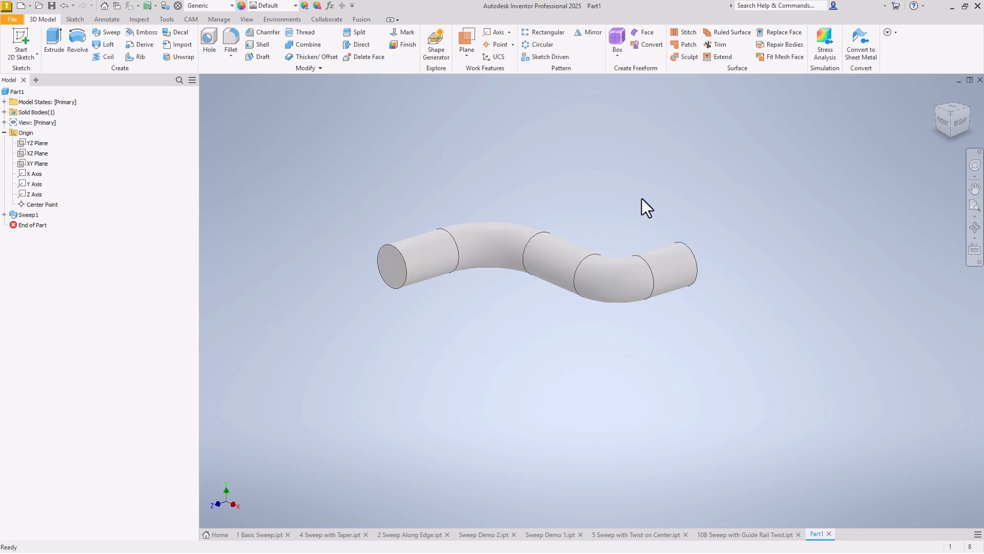
# - Examine the swept body from the back, and open and close its circle profile sketch
pyautogui.click(974, 227)
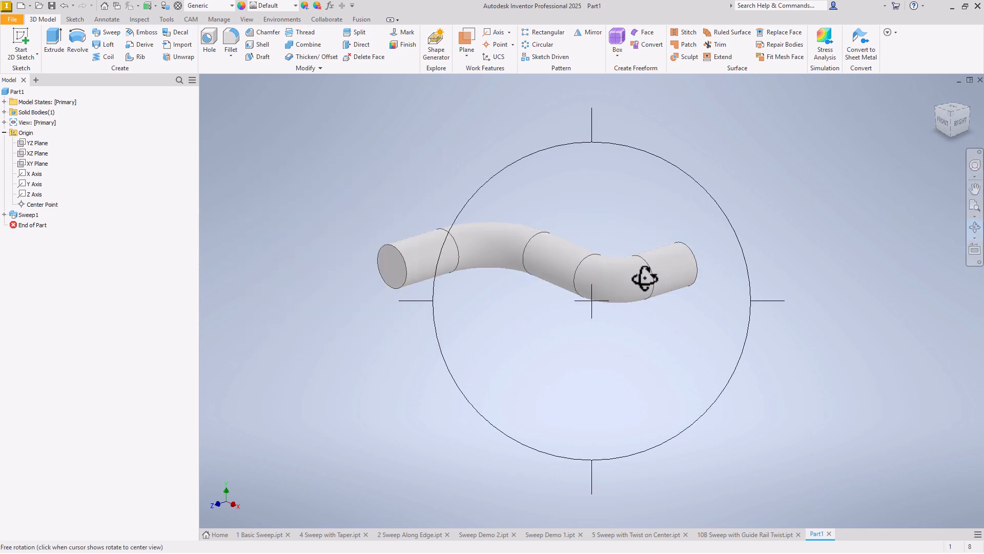
pyautogui.moveTo(604, 255); pyautogui.dragTo(452, 352)
pyautogui.rightClick(453, 352)
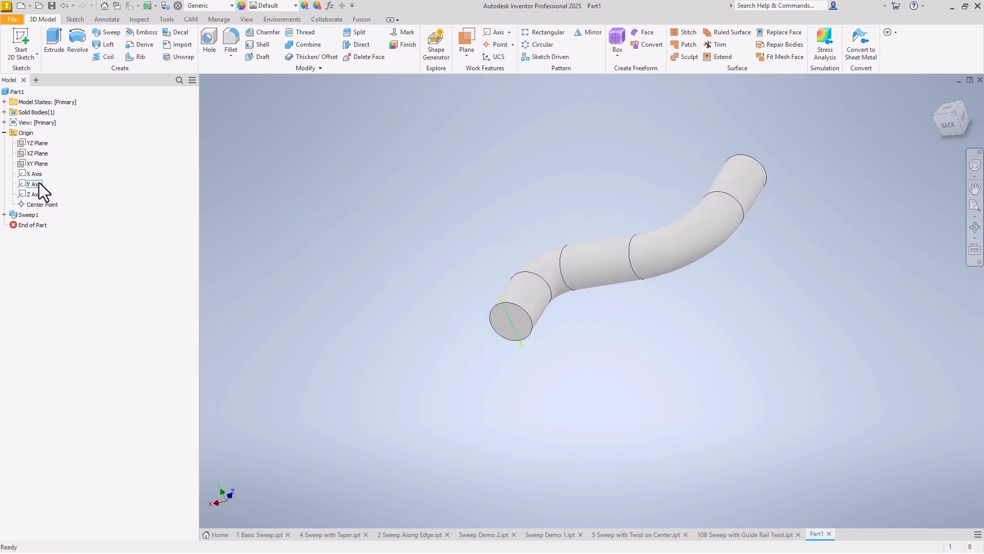
pyautogui.click(4, 215)
pyautogui.doubleClick(24, 225)
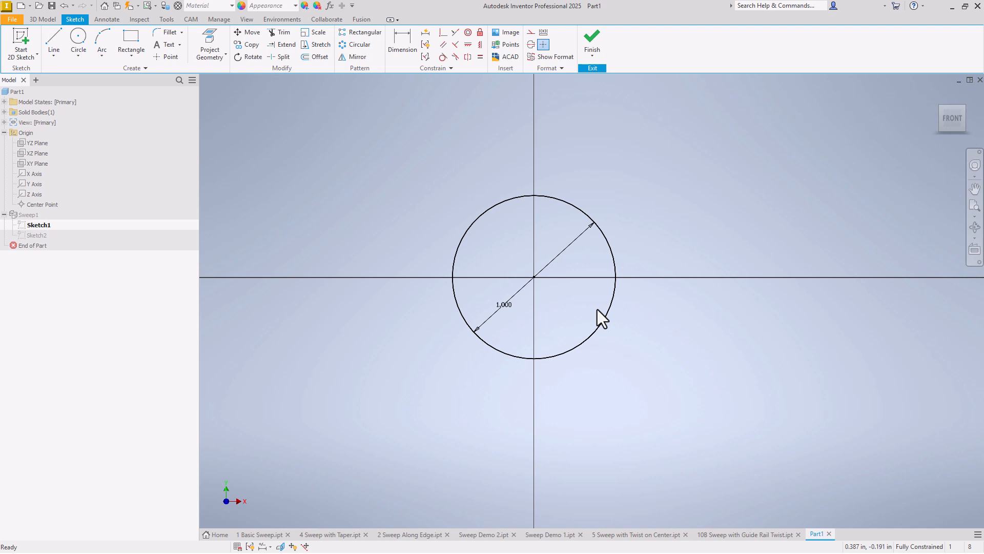
pyautogui.click(594, 43)
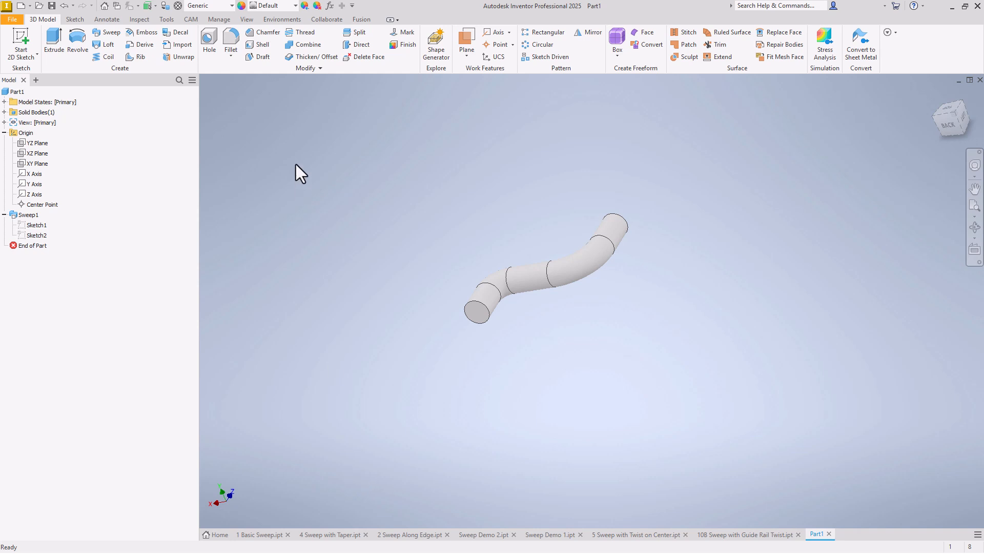
# - Create a new part from the Standard.ipt template and review the 2 Sweep Along Edge.ipt example before returning to it
pyautogui.click(12, 21)
pyautogui.click(35, 59)
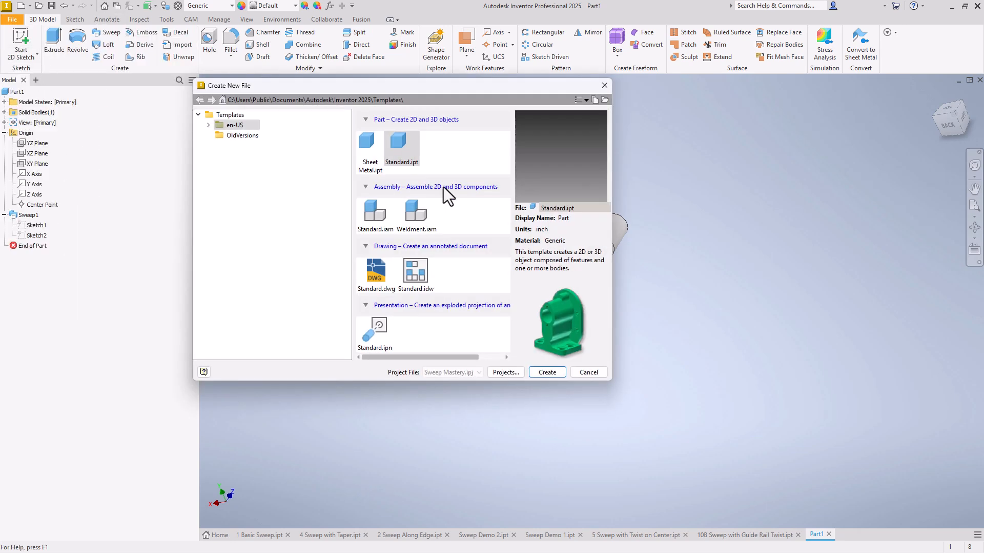
pyautogui.doubleClick(405, 149)
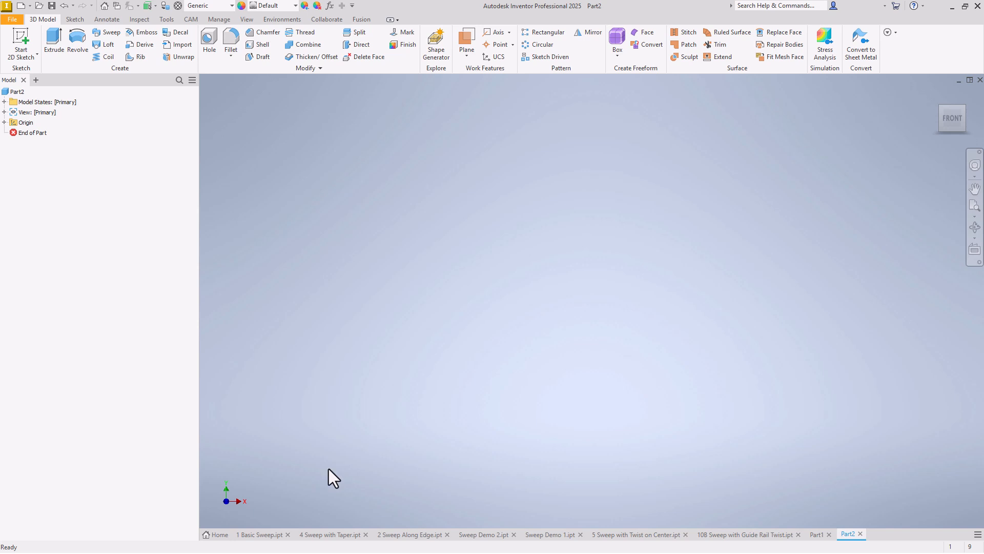
pyautogui.click(405, 534)
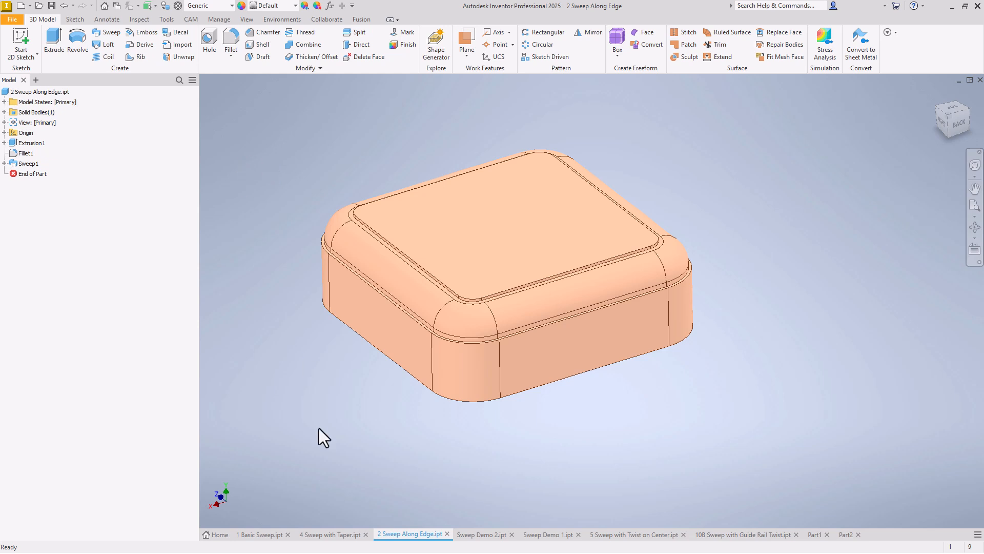
pyautogui.click(843, 534)
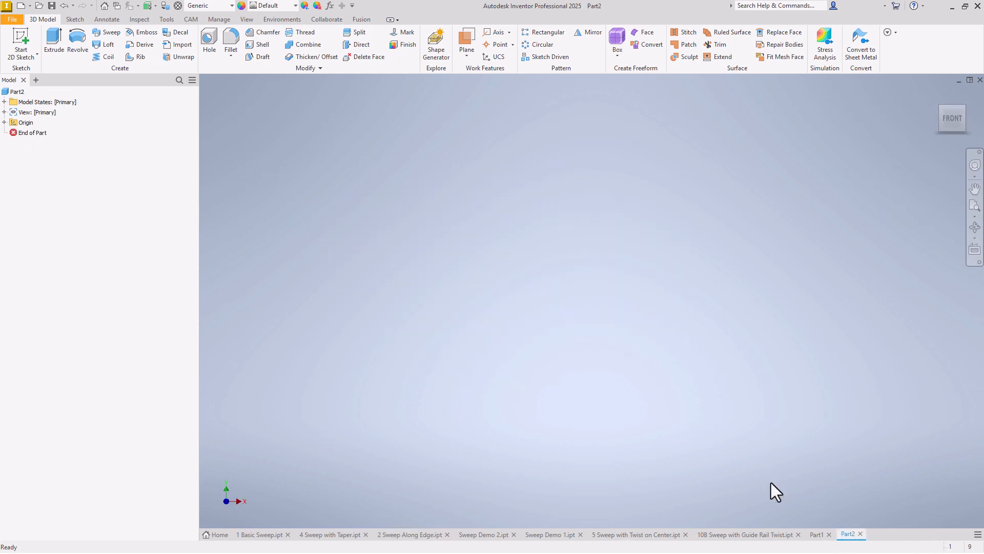
# - Sketch a 4 in by 3 in two-point center rectangle centred on the origin on the XZ plane
pyautogui.click(21, 41)
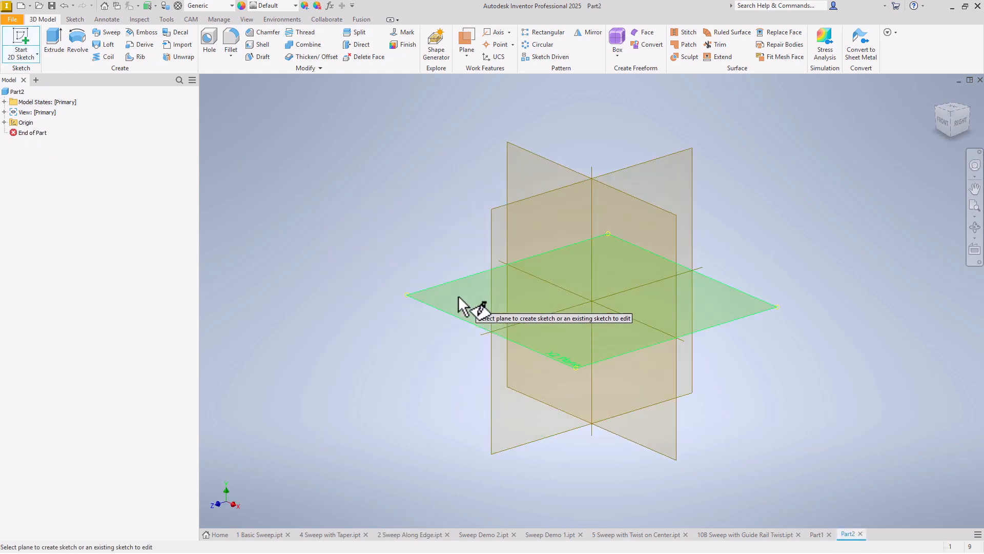
pyautogui.click(458, 295)
pyautogui.click(131, 55)
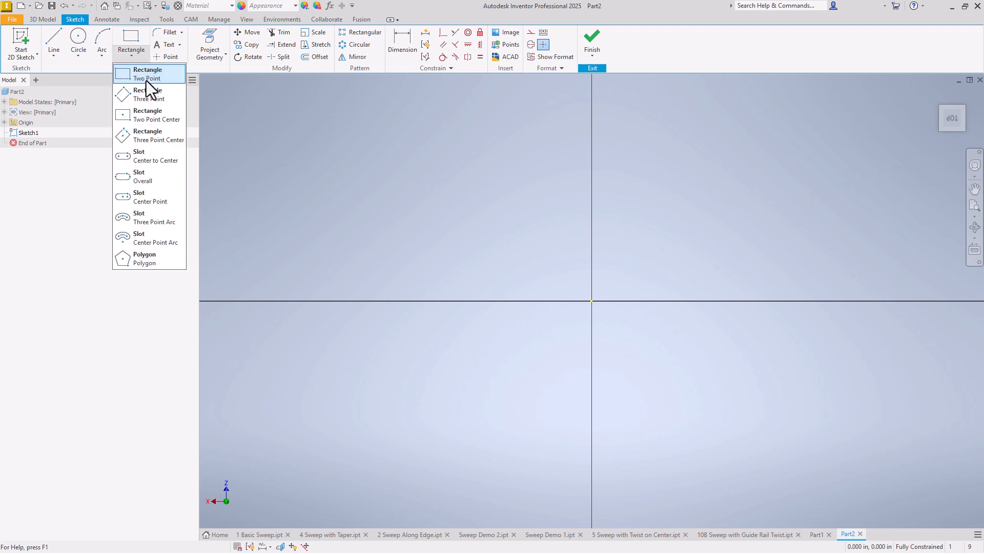
pyautogui.click(150, 116)
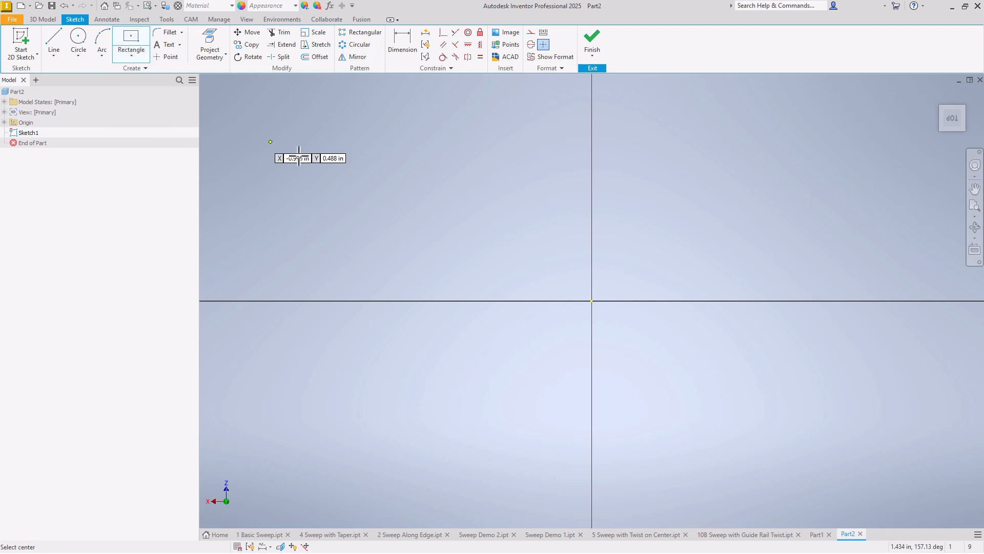
pyautogui.click(591, 300)
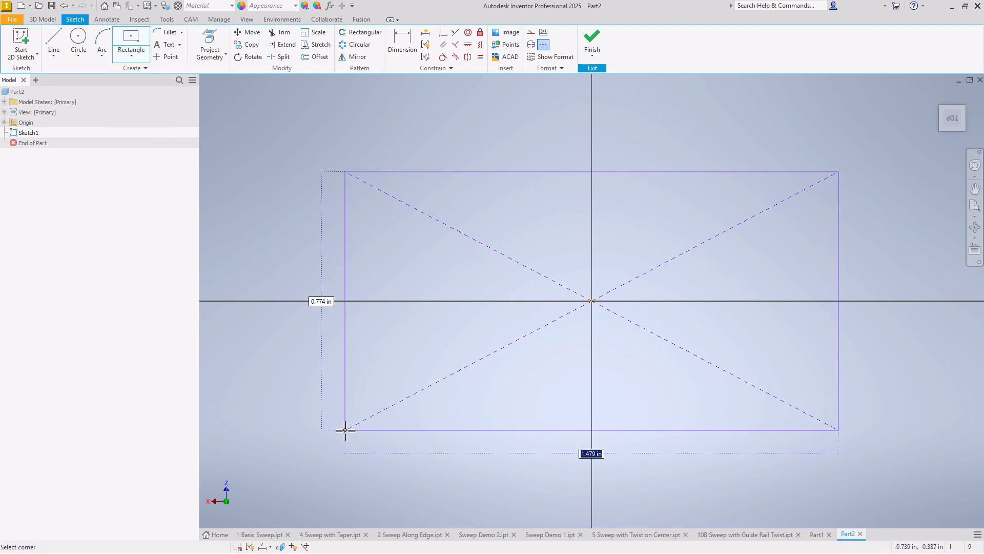
pyautogui.write('4')
pyautogui.press('Tab')
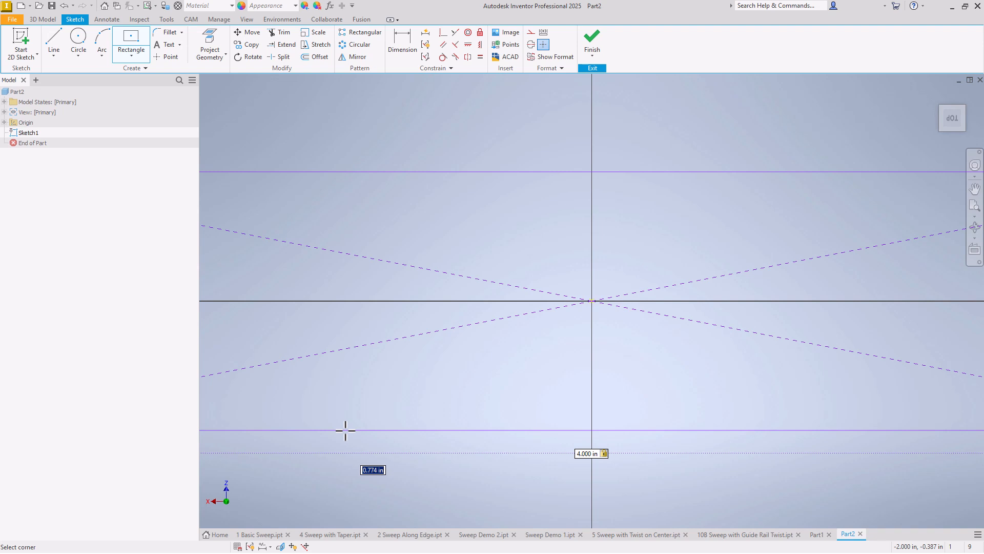
pyautogui.write('3')
pyautogui.press('Return')
pyautogui.scroll(-4, 621, 290)
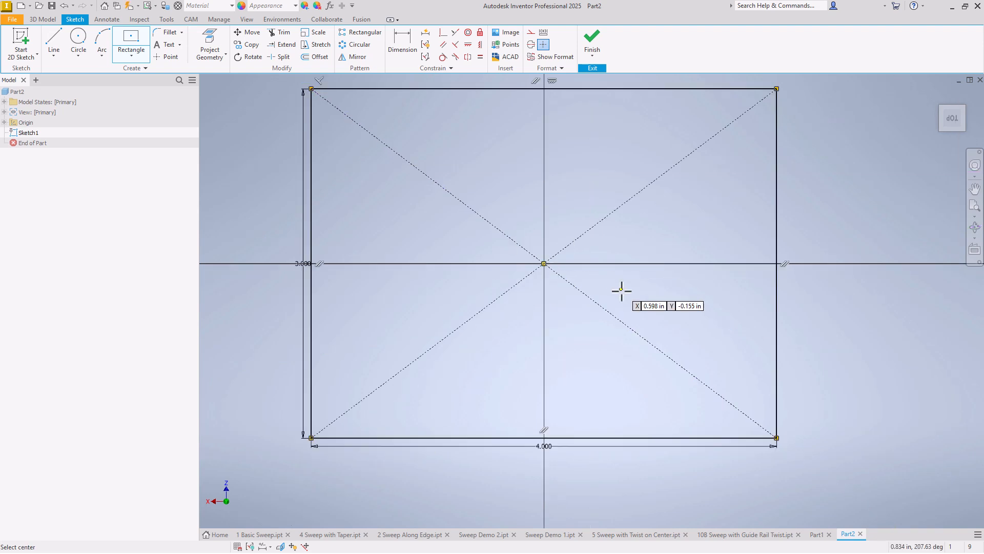
pyautogui.scroll(-3, 621, 291)
pyautogui.rightClick(551, 188)
pyautogui.click(580, 190)
# - Finish the sketch and extrude the rectangle 1 in upward into a solid block
pyautogui.rightClick(575, 210)
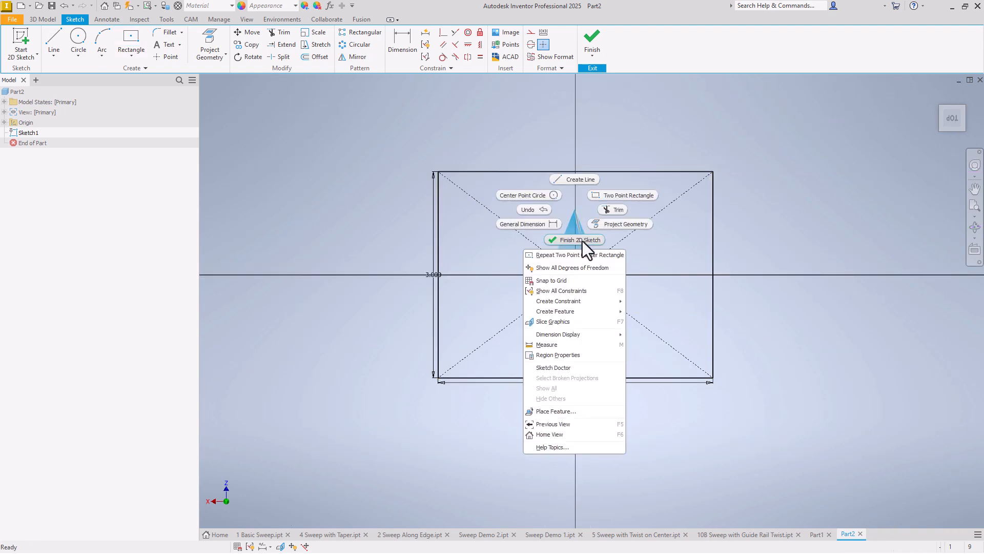
pyautogui.click(581, 240)
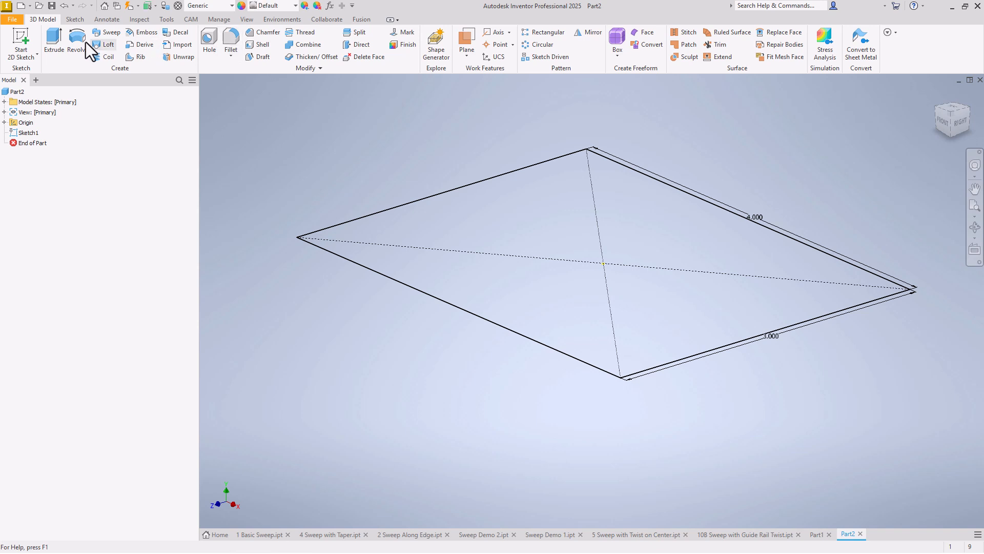
pyautogui.click(54, 46)
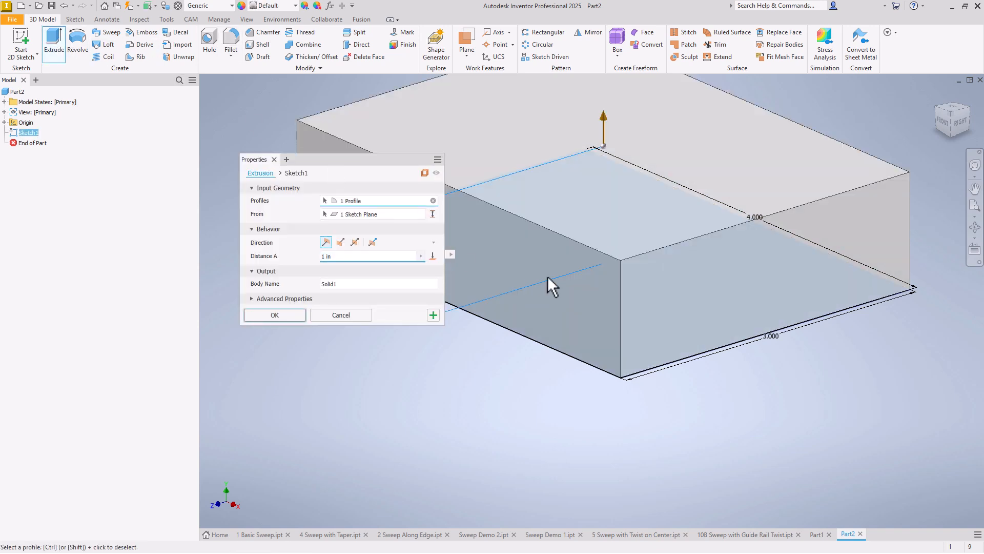
pyautogui.press('Return')
pyautogui.scroll(-3, 564, 328)
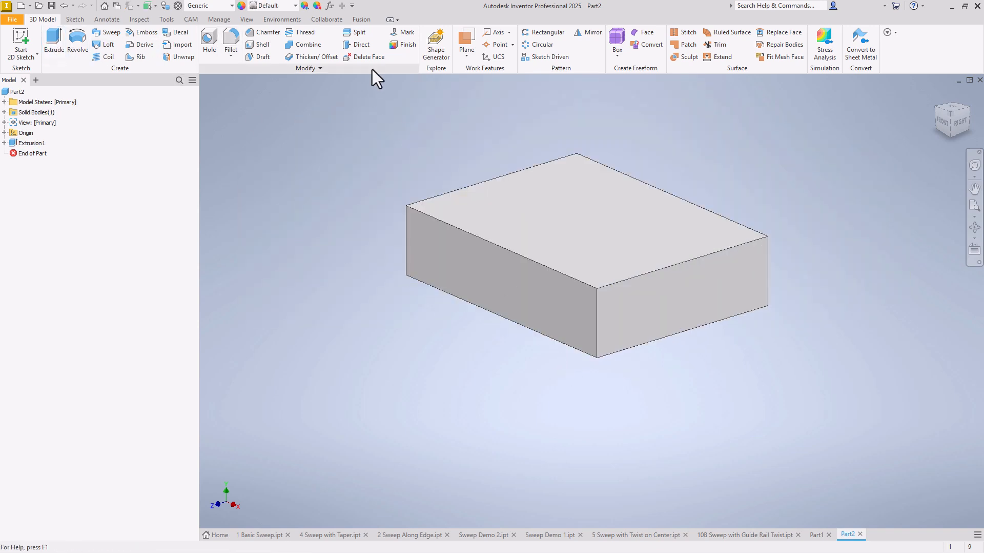
# - Fillet the block's four vertical corner edges with a 0.5 in radius
pyautogui.click(232, 39)
pyautogui.scroll(-3, 564, 376)
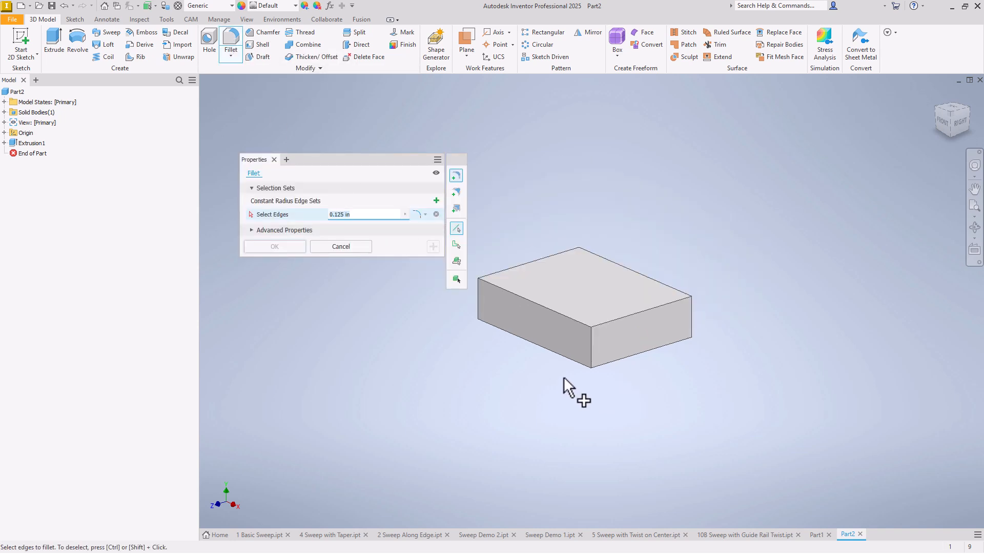
pyautogui.click(478, 300)
pyautogui.click(593, 346)
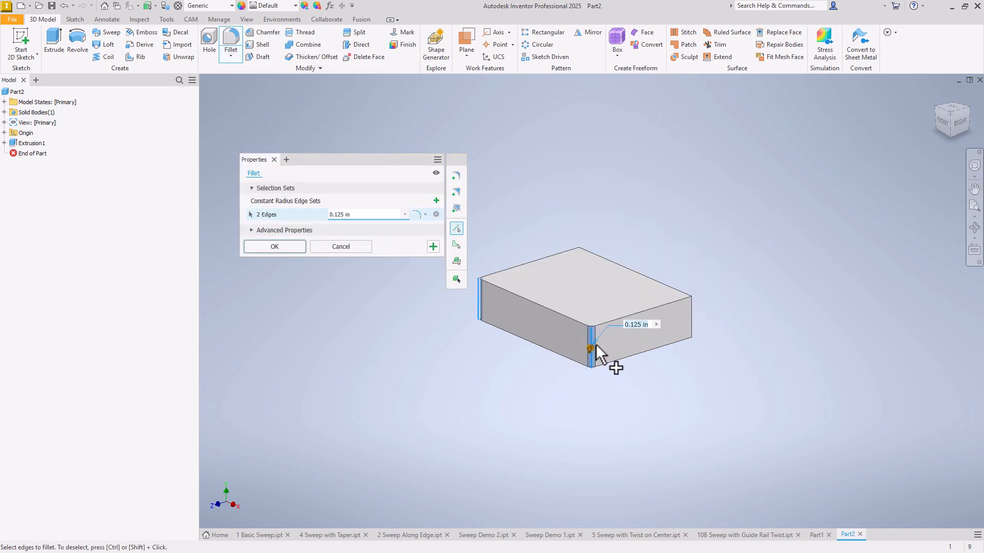
pyautogui.click(689, 313)
pyautogui.click(581, 260)
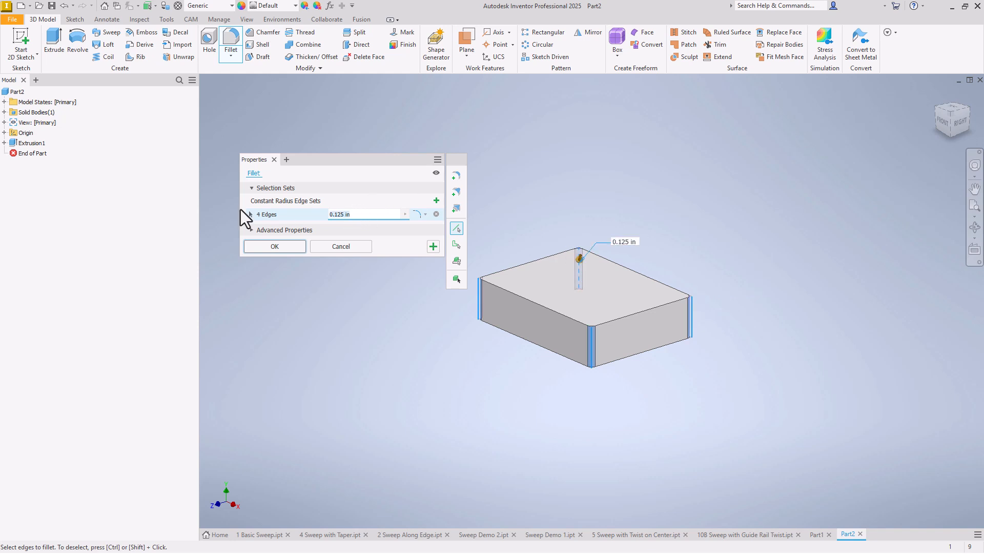
pyautogui.write('.5')
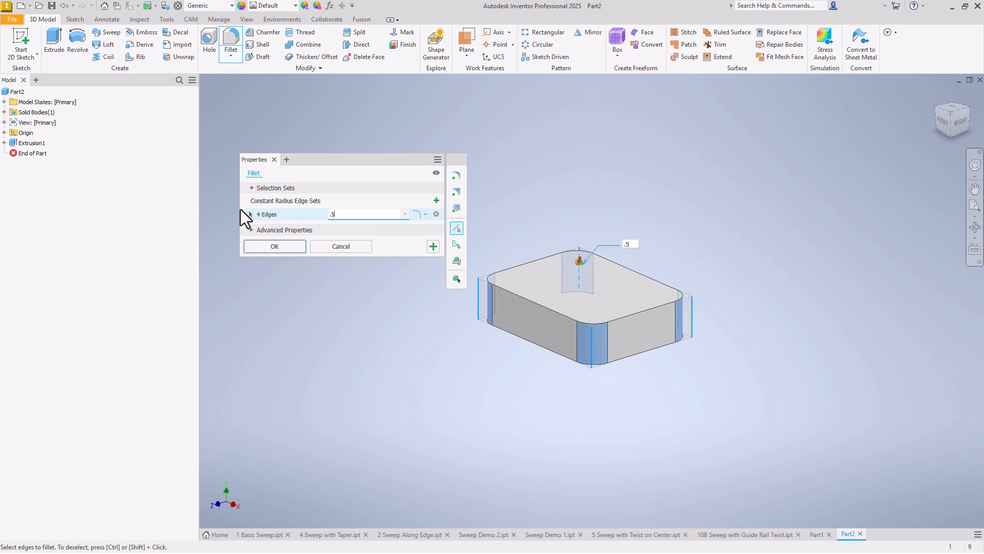
pyautogui.press('Return')
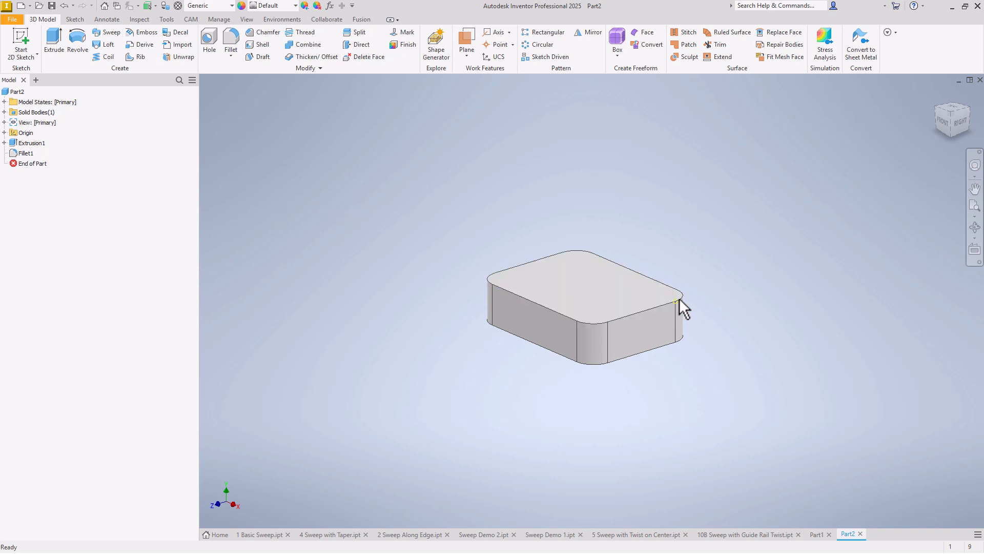
# - Start a 2D sketch on the YZ origin plane and slice the graphics to expose the block's section
pyautogui.scroll(-3, 679, 297)
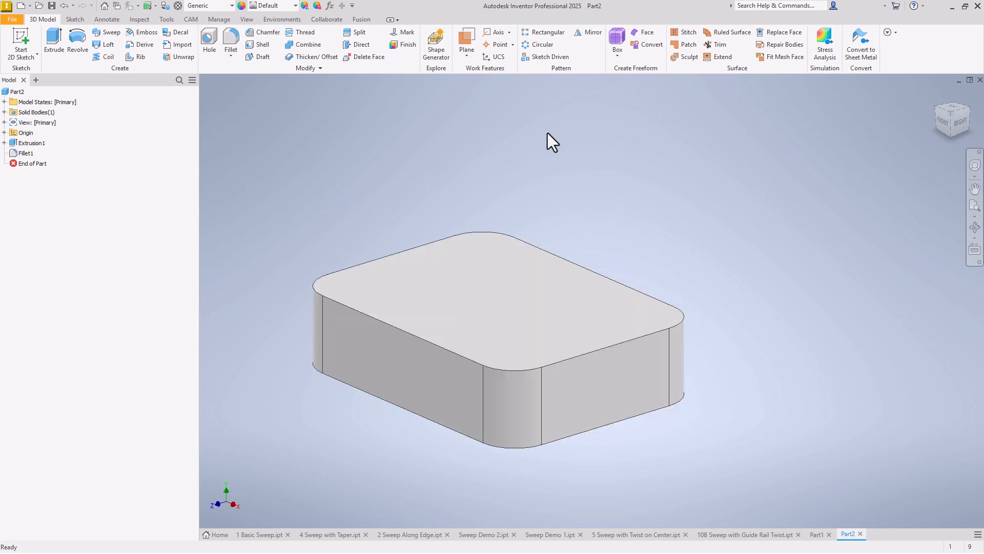
pyautogui.scroll(3, 496, 138)
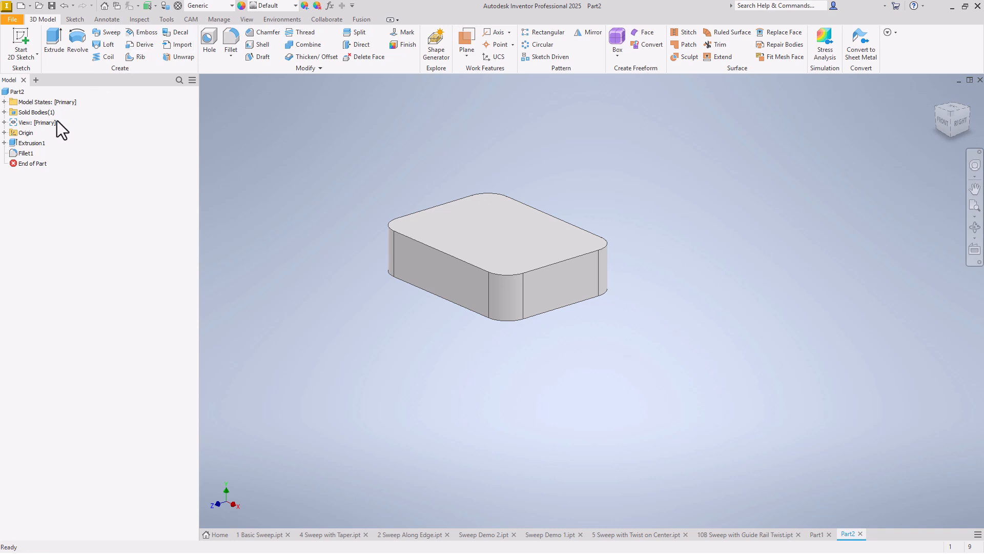
pyautogui.click(5, 132)
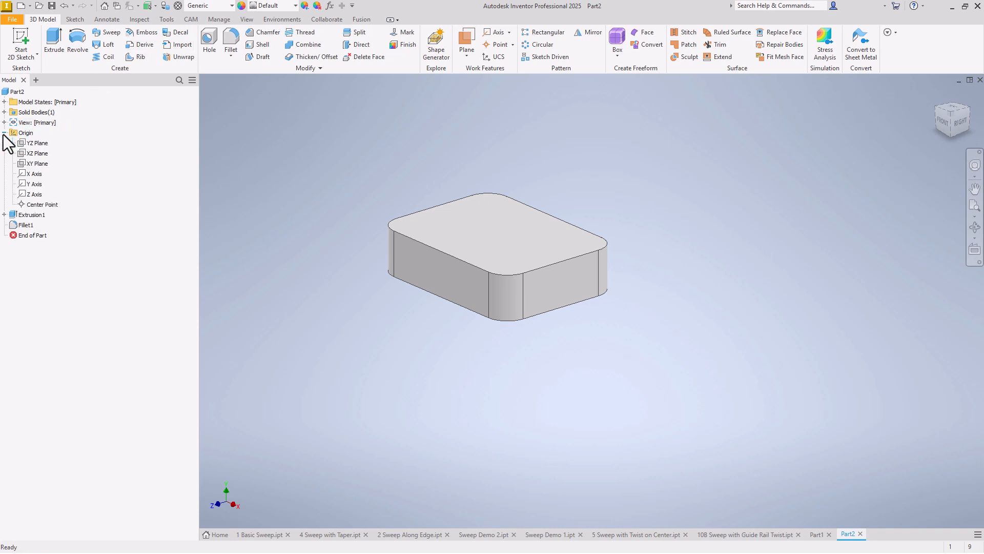
pyautogui.click(33, 143)
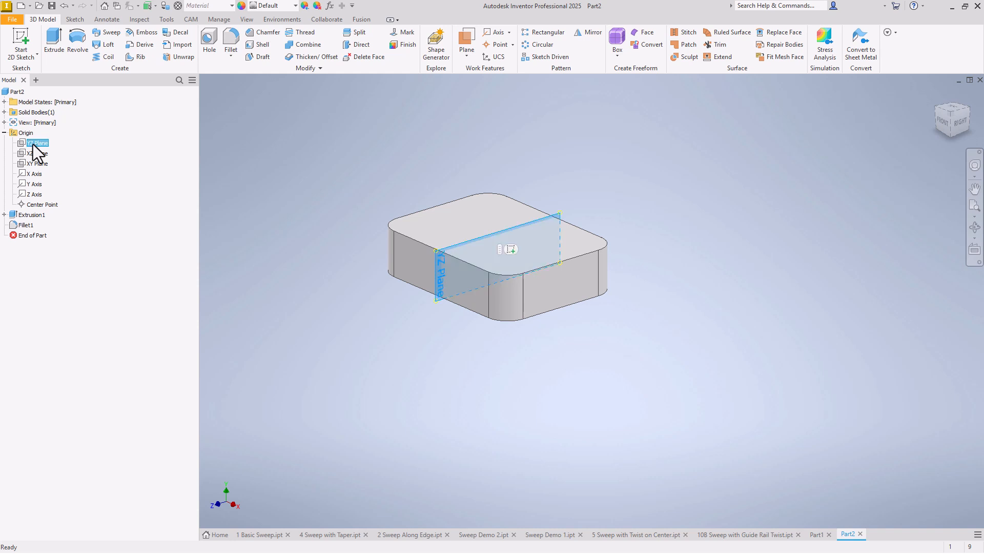
pyautogui.click(19, 35)
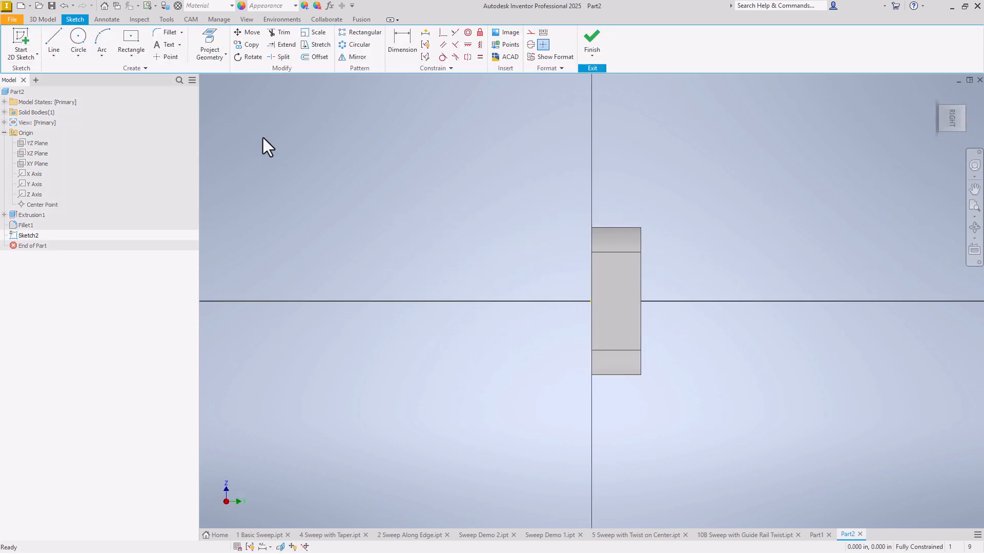
pyautogui.scroll(-3, 692, 241)
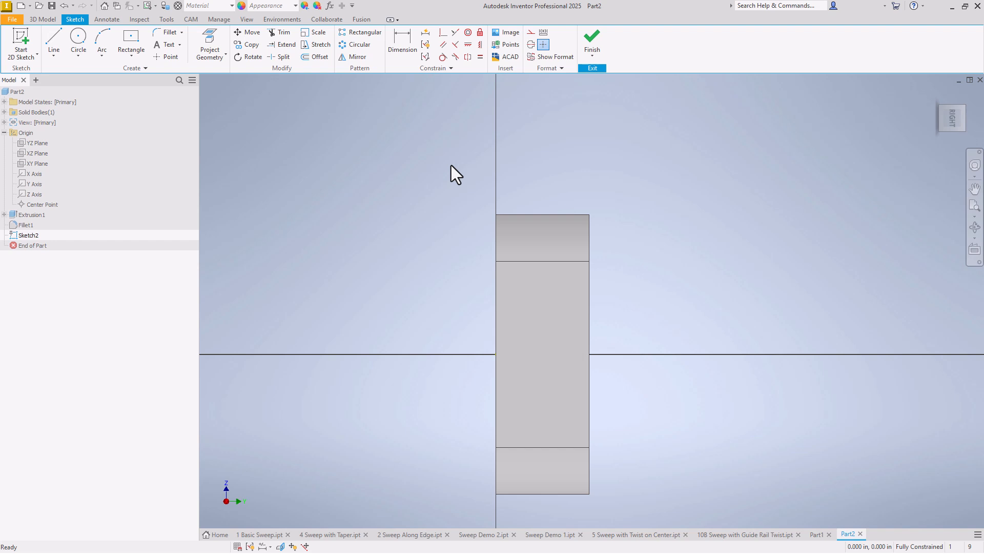
pyautogui.press('F7')
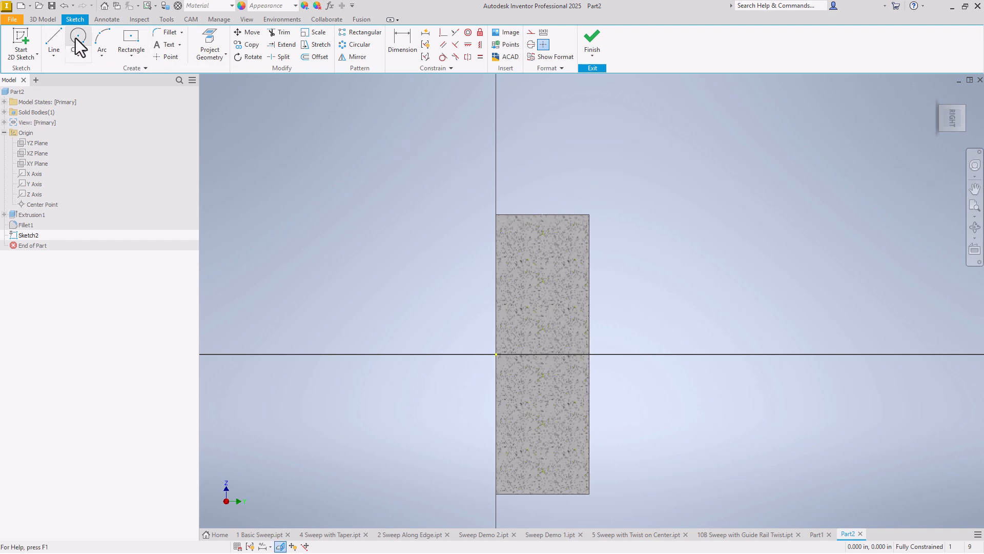
# - Sketch a stepped profile across the section's upper-right corner, about 0.43 in wide and 0.37 in high, with short lines either side of a tangent quarter arc
pyautogui.click(55, 35)
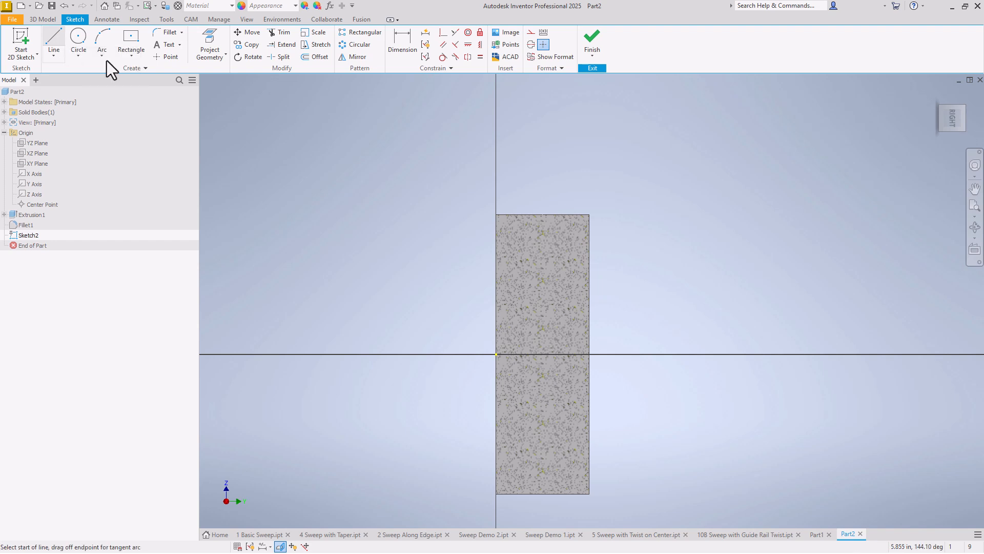
pyautogui.click(550, 214)
pyautogui.scroll(-5, 550, 214)
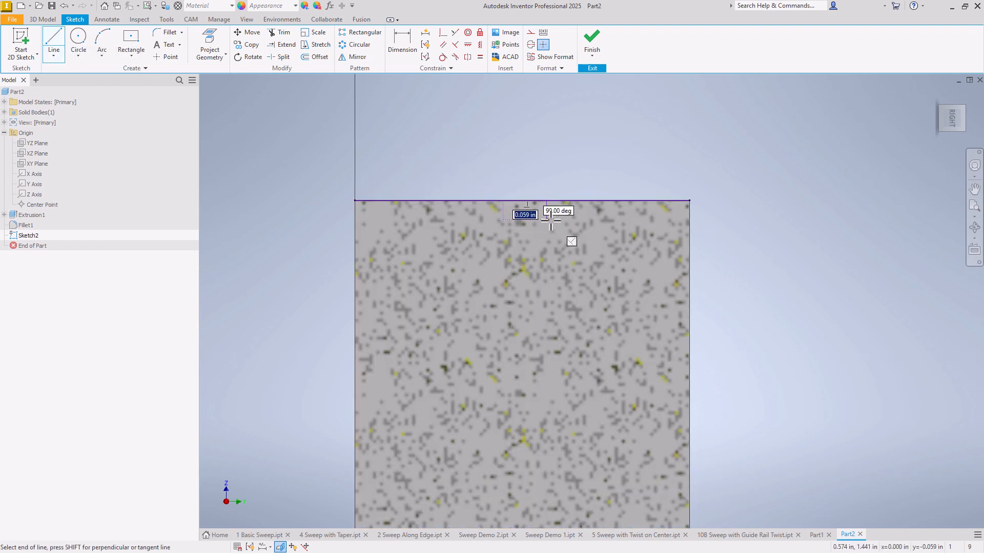
pyautogui.click(546, 221)
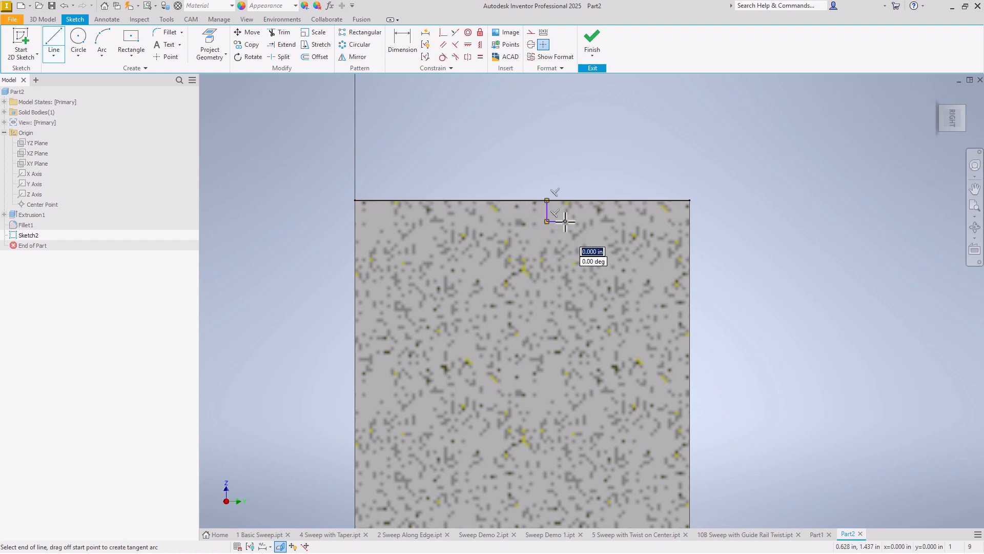
pyautogui.moveTo(565, 222); pyautogui.dragTo(652, 310)
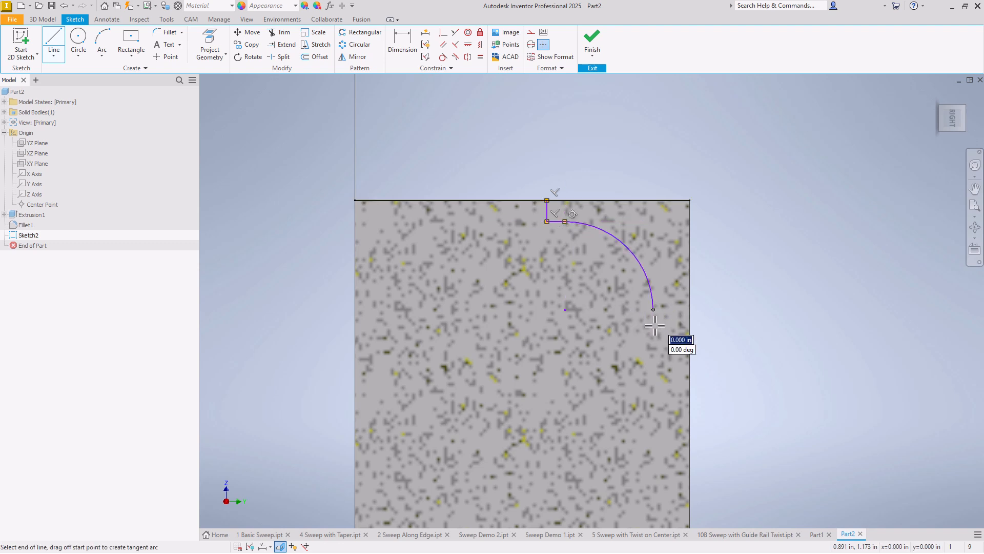
pyautogui.click(654, 329)
pyautogui.scroll(5, 655, 331)
pyautogui.click(651, 285)
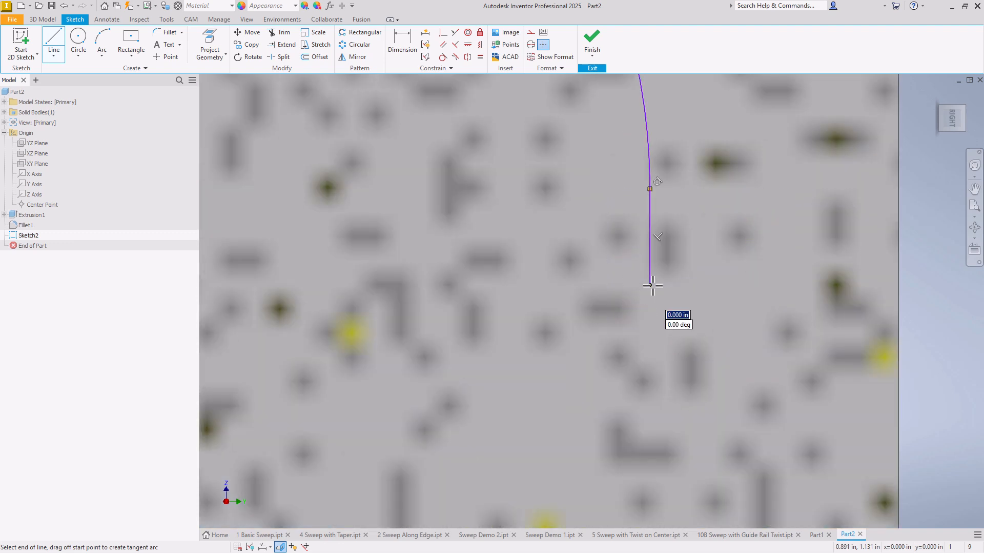
pyautogui.scroll(-4, 651, 287)
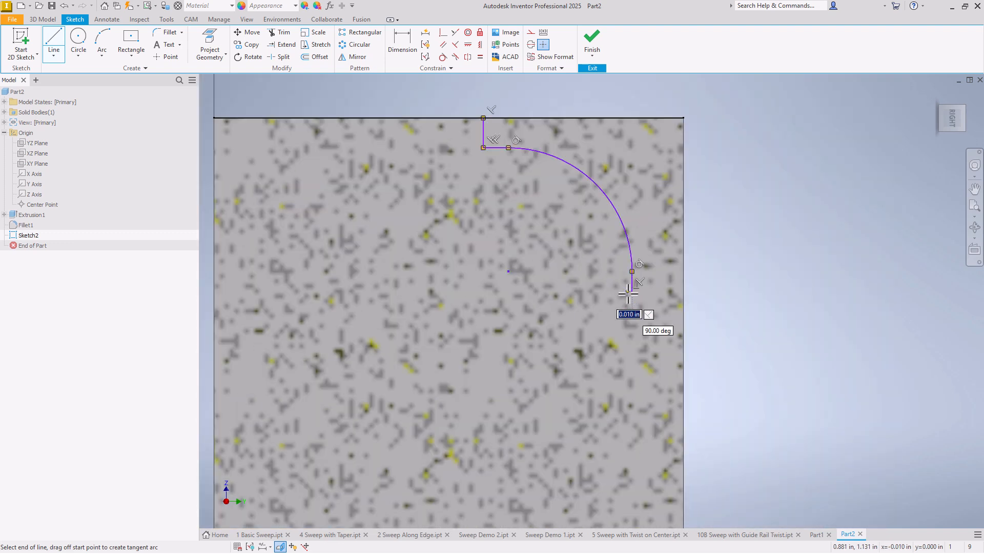
pyautogui.click(683, 290)
pyautogui.rightClick(707, 285)
pyautogui.click(742, 288)
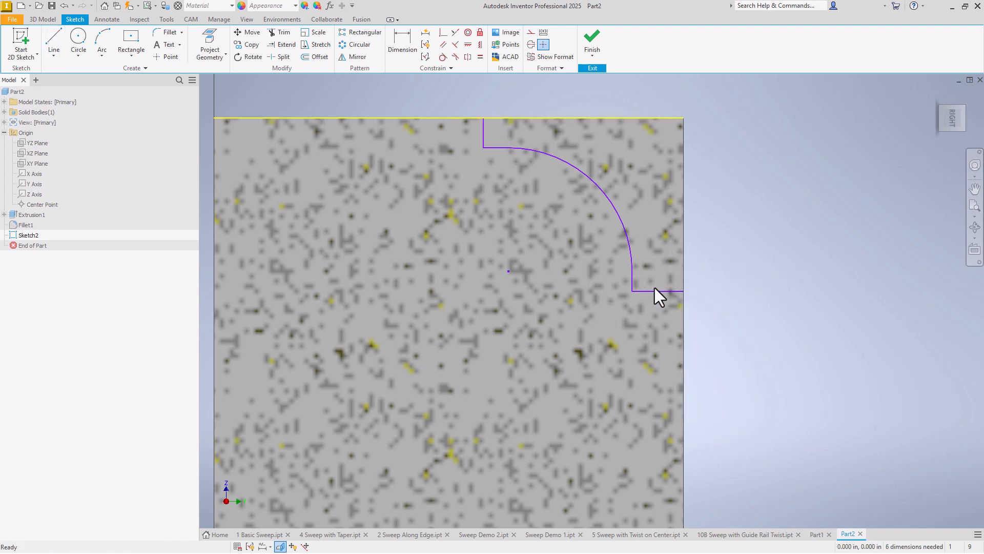
# - Draw a line up the block's edge from the profile's lower end to the section's upper-right corner
pyautogui.scroll(-4, 586, 301)
pyautogui.click(55, 39)
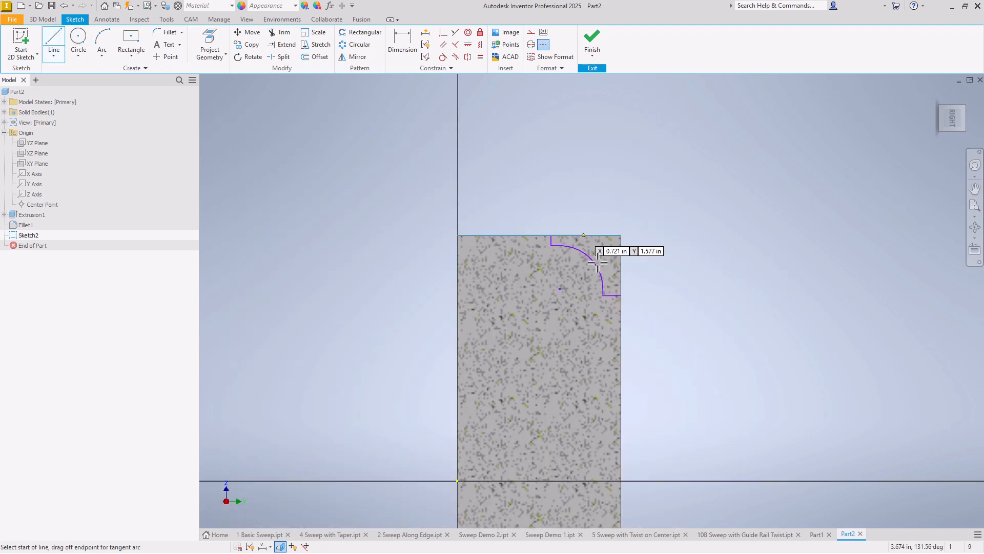
pyautogui.click(621, 296)
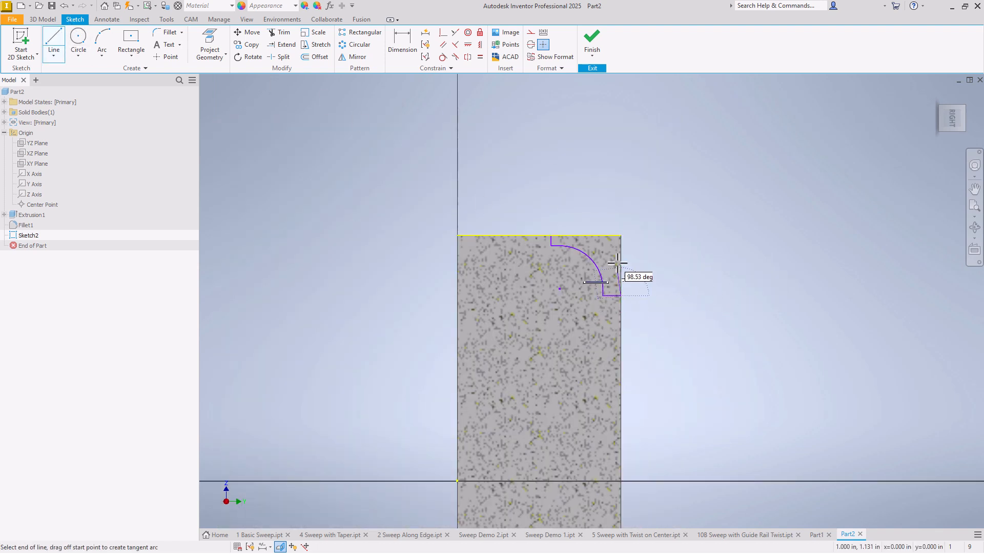
pyautogui.click(620, 235)
pyautogui.click(620, 233)
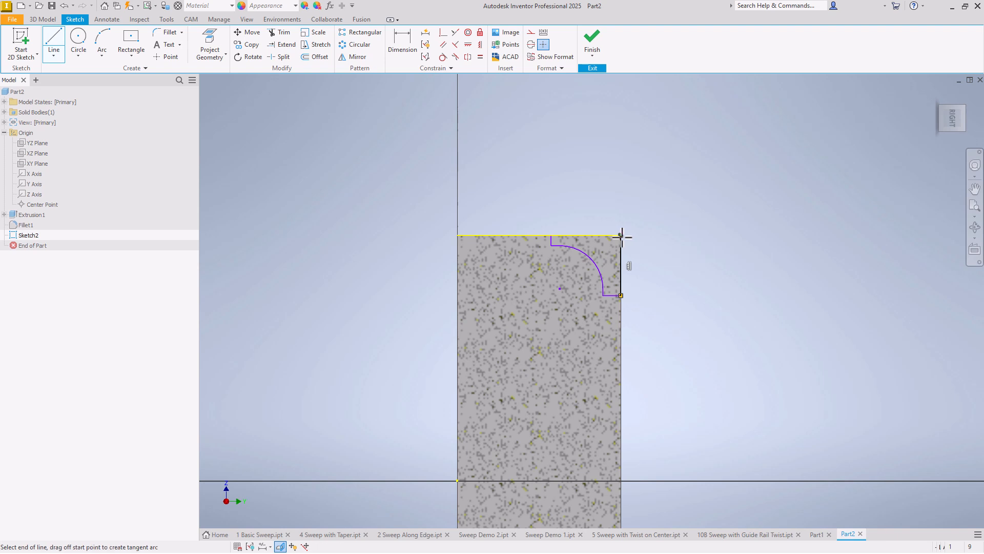
# - Dimension the profile's overall width between its two outer vertical lines as 0.5 in
pyautogui.press('d')
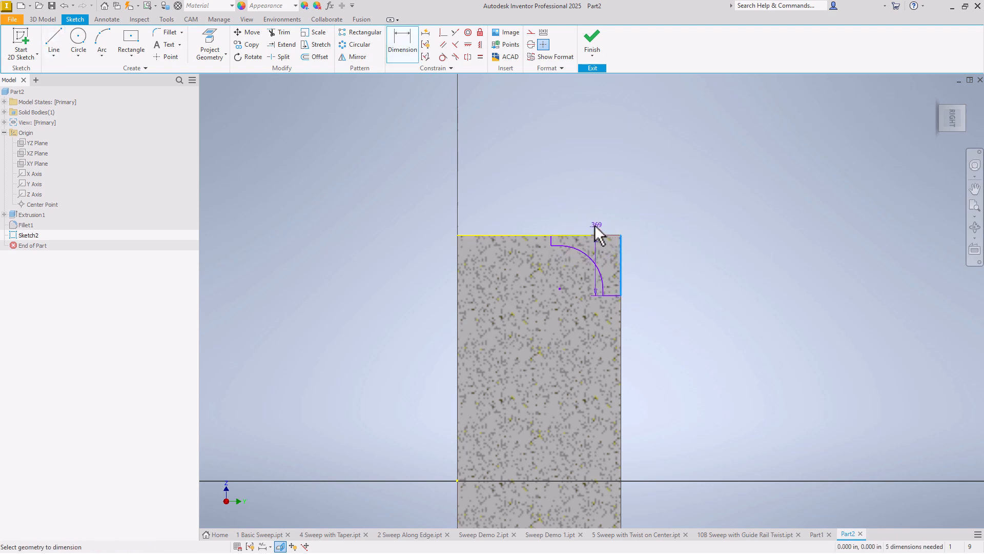
pyautogui.scroll(-2, 562, 240)
pyautogui.scroll(-2, 562, 240)
pyautogui.click(527, 248)
pyautogui.click(627, 197)
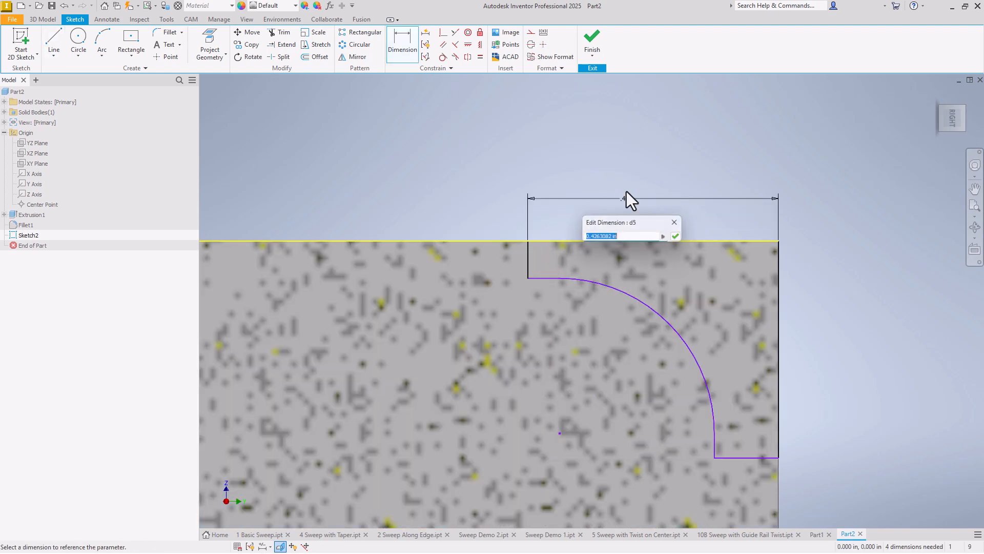
pyautogui.write('0.5')
pyautogui.press('Return')
# - Dimension the profile's overall height from the section's upper edge to its lowest line as 0.5 in
pyautogui.scroll(2, 594, 226)
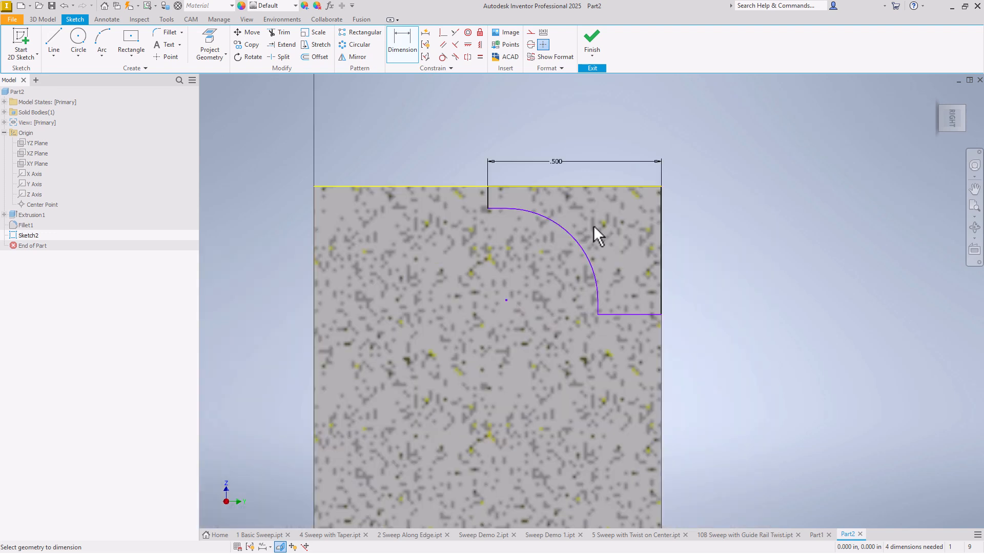
pyautogui.click(651, 194)
pyautogui.click(646, 312)
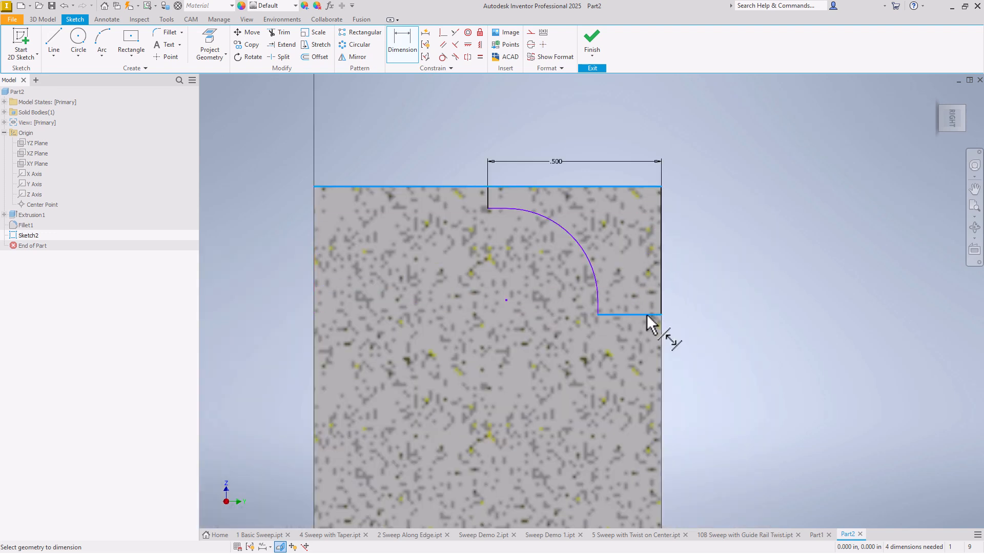
pyautogui.click(696, 269)
pyautogui.write('0.5')
pyautogui.press('Return')
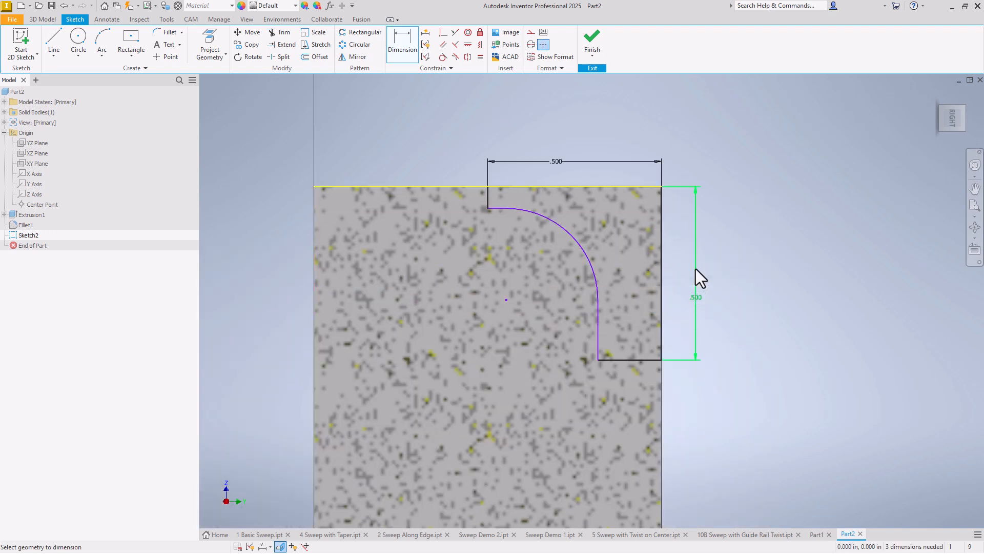
# - Dimension the short horizontal and vertical lines at the arc's upper end as 0.05 in each
pyautogui.scroll(-3, 486, 209)
pyautogui.click(508, 207)
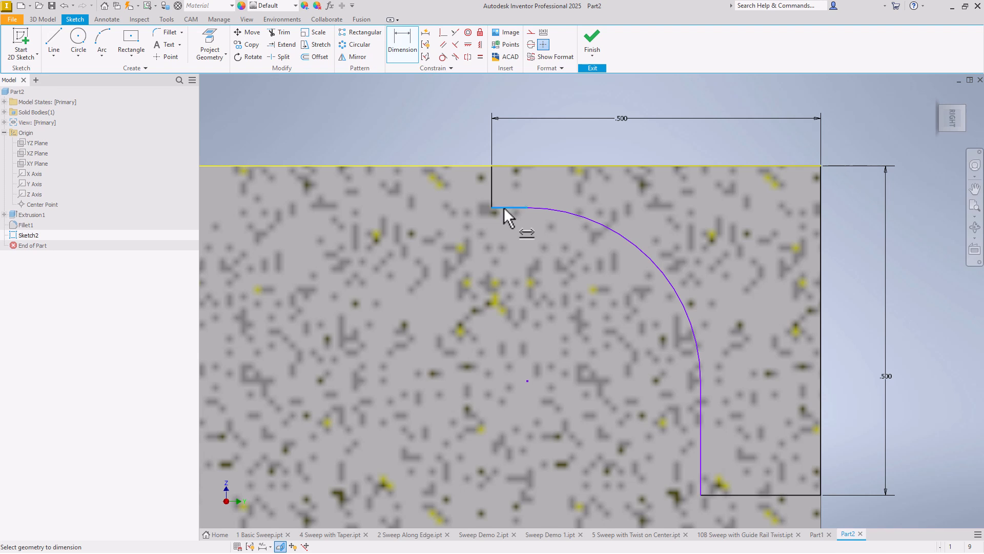
pyautogui.click(503, 240)
pyautogui.write('0.05')
pyautogui.press('Return')
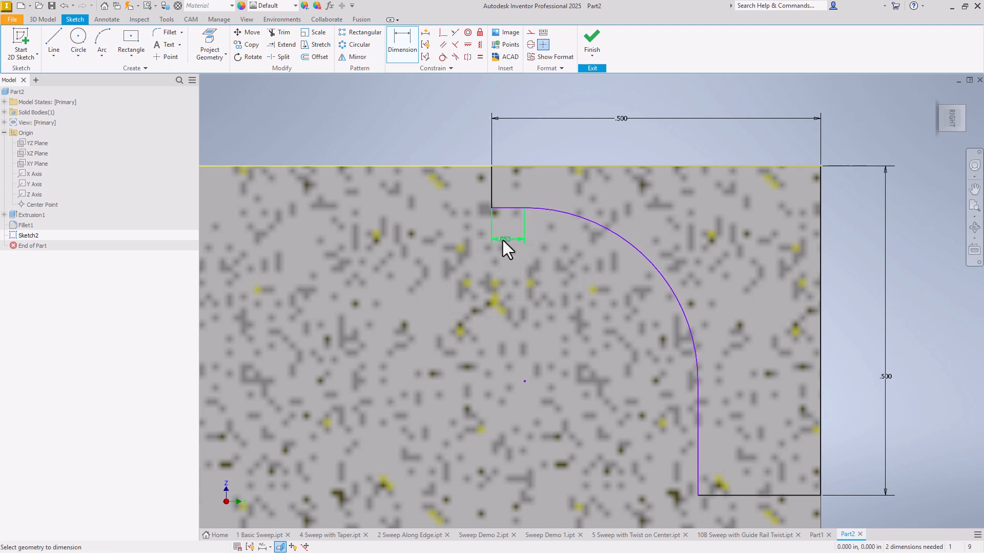
pyautogui.click(491, 196)
pyautogui.click(459, 196)
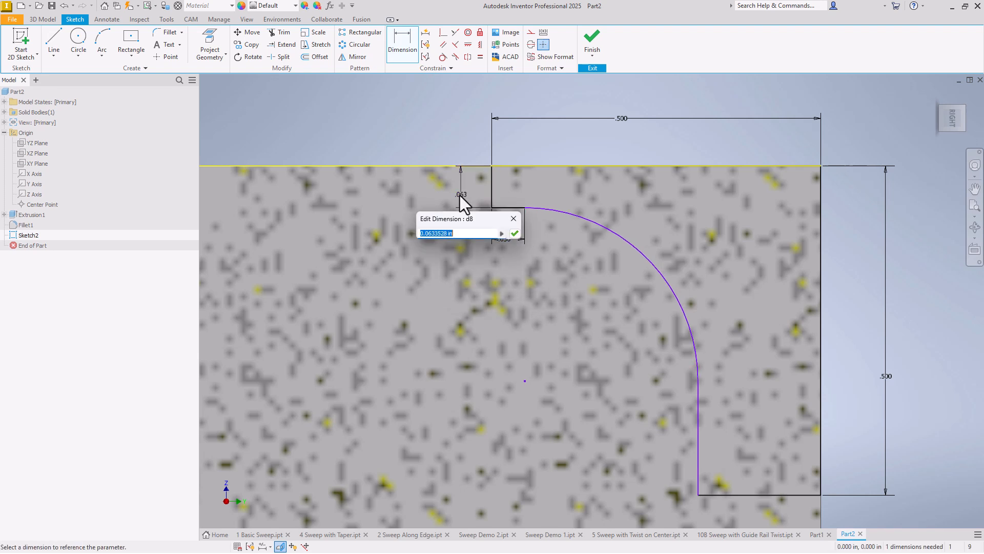
pyautogui.write('0.05')
pyautogui.press('Return')
# - Link the lowest horizontal line's length to the 0.05 in vertical step dimension and finish the sketch
pyautogui.scroll(2, 515, 183)
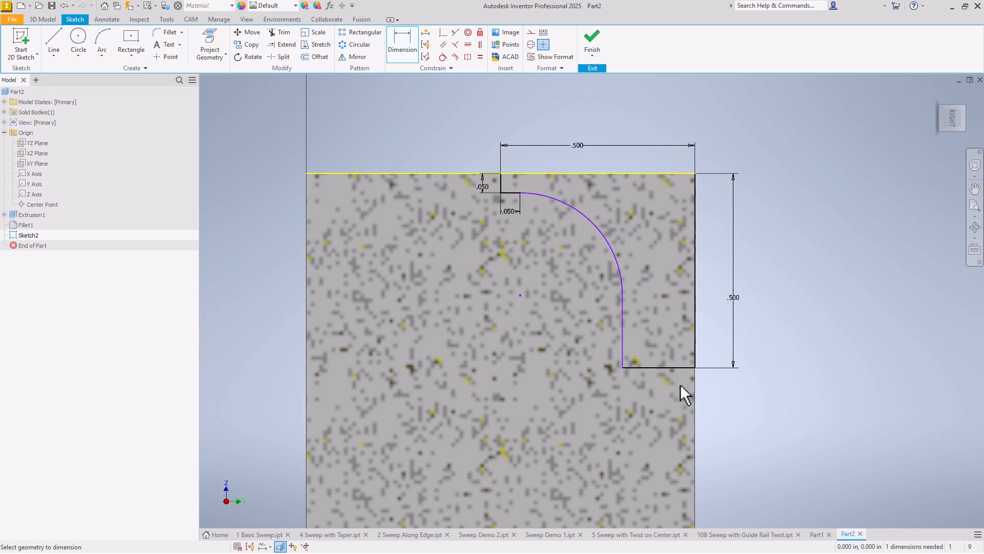
pyautogui.click(682, 367)
pyautogui.click(678, 397)
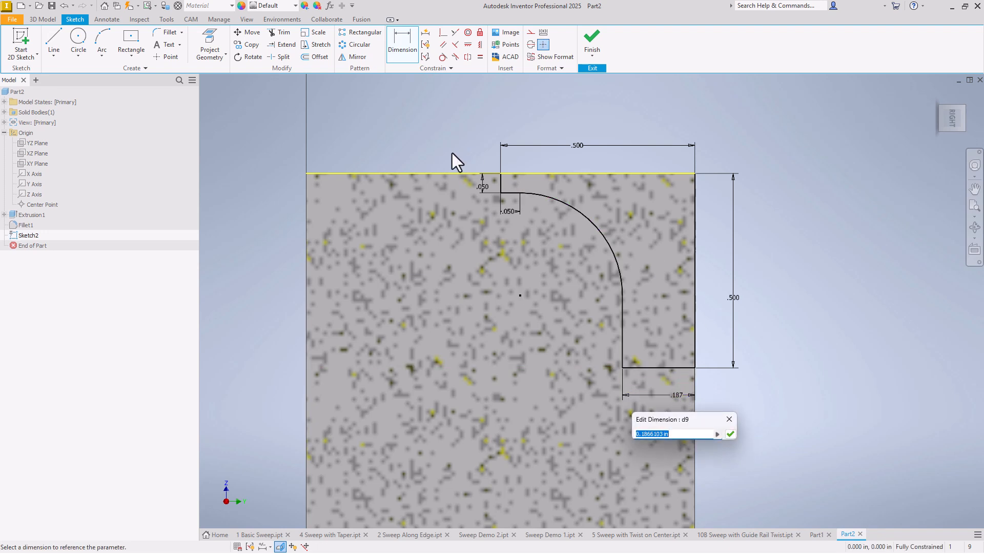
pyautogui.click(485, 189)
pyautogui.press('Return')
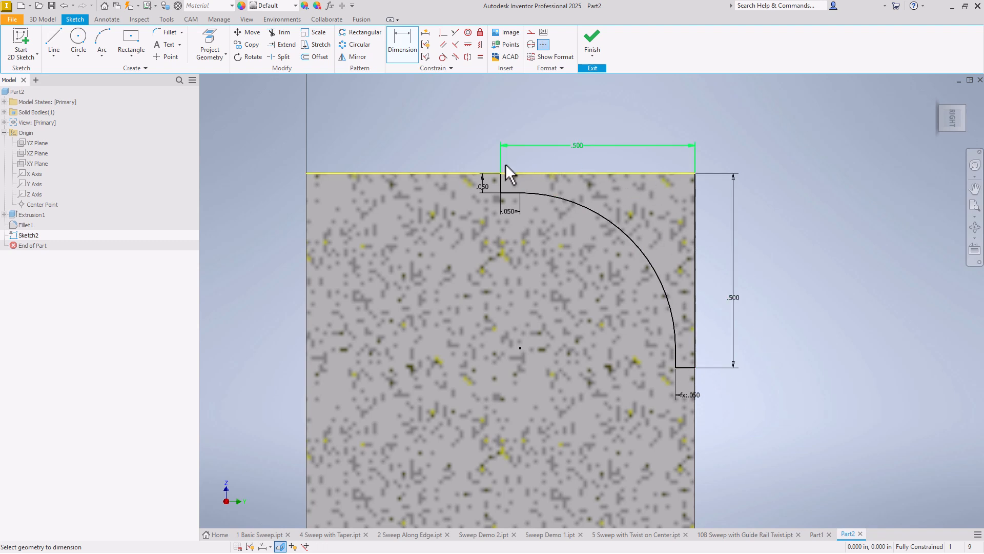
pyautogui.click(591, 41)
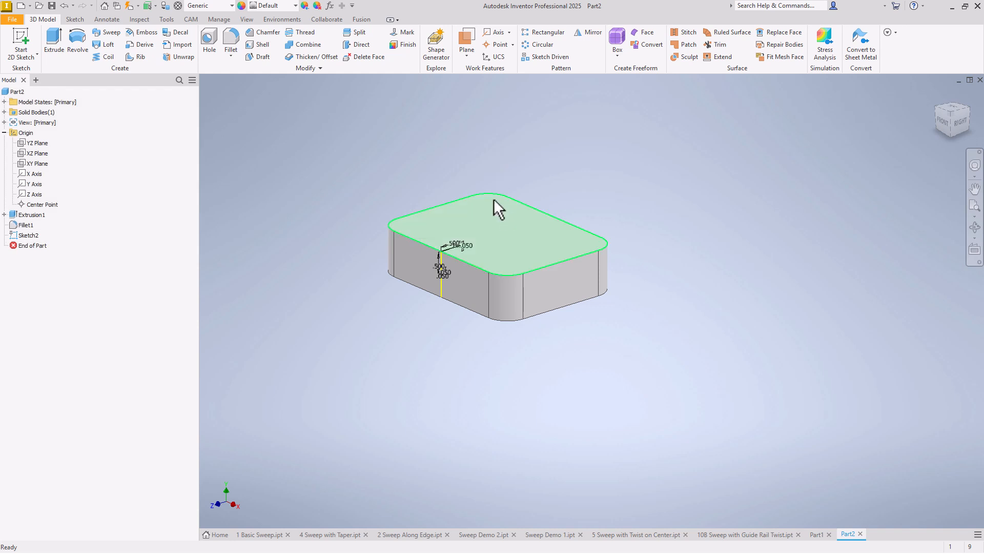
# - Sweep the profile around the block's top edge loop as a cut and inspect the result from behind
pyautogui.click(103, 32)
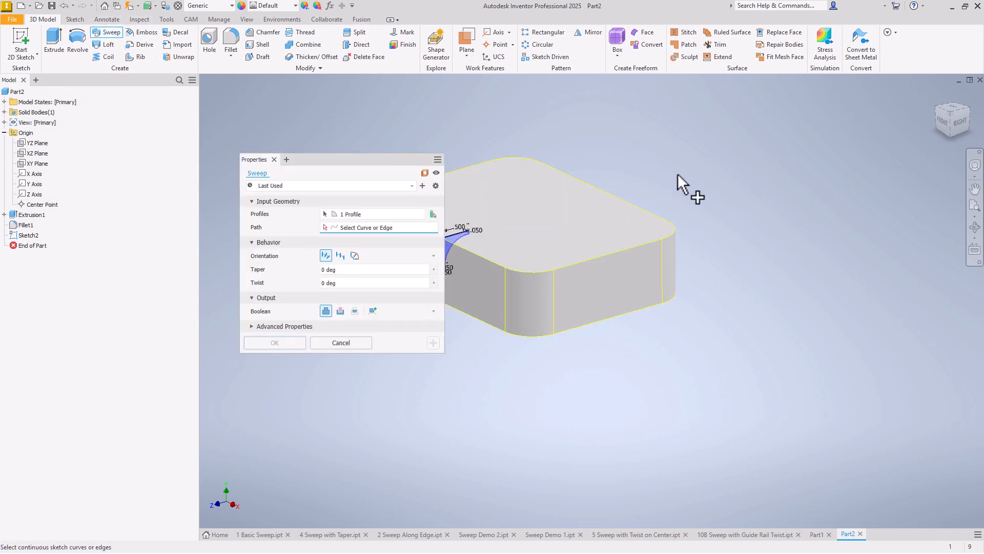
pyautogui.scroll(-4, 643, 205)
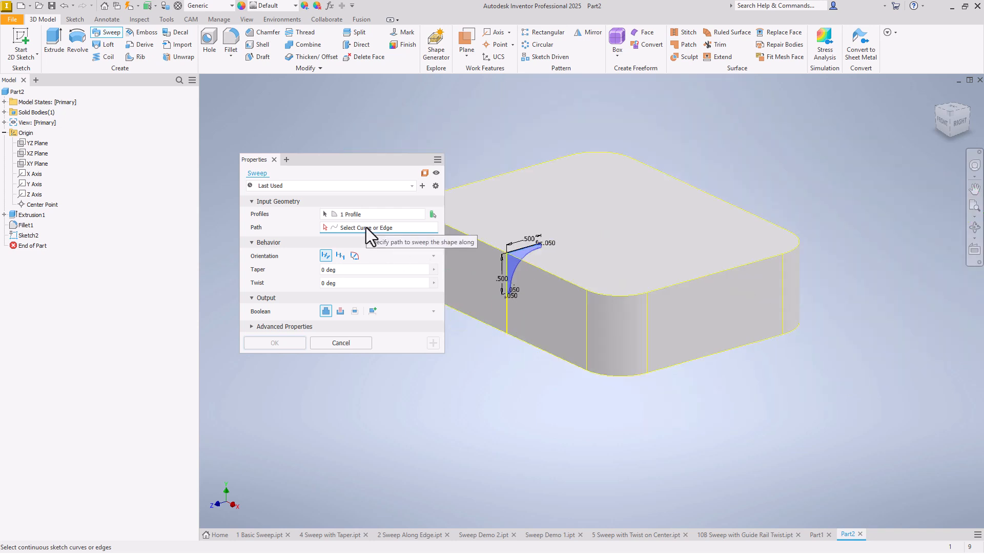
pyautogui.click(486, 244)
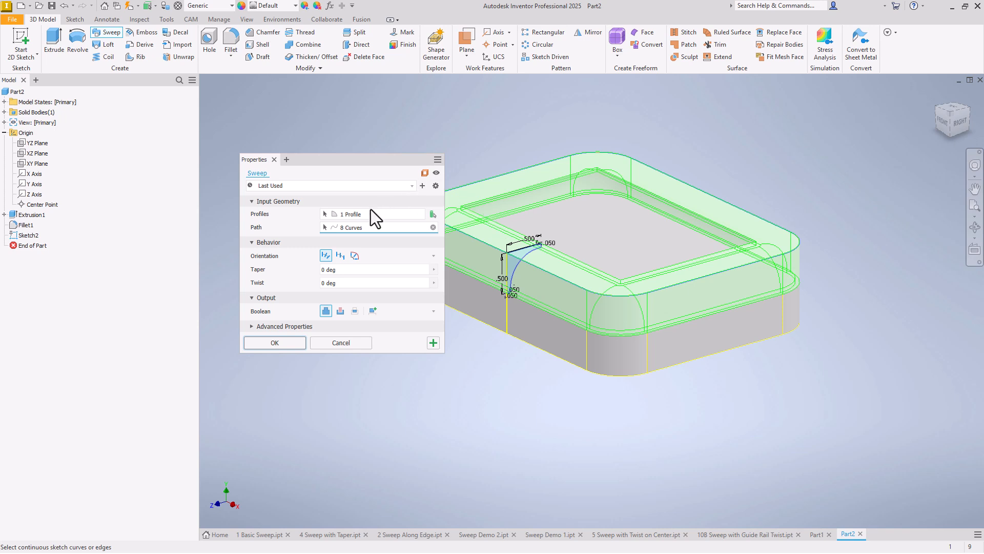
pyautogui.click(339, 312)
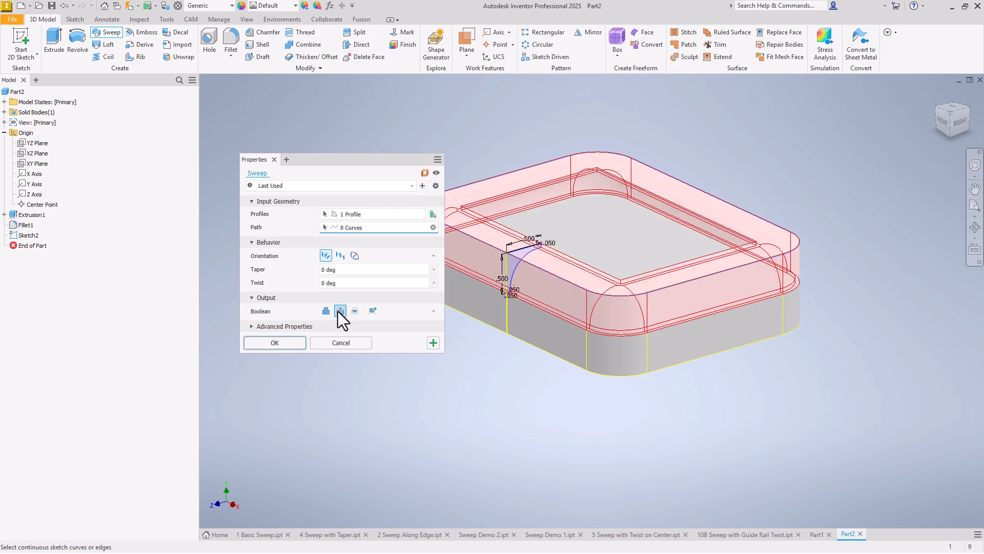
pyautogui.click(268, 344)
pyautogui.keyDown('shift'); pyautogui.moveTo(516, 198); pyautogui.dragTo(592, 228, button='middle'); pyautogui.keyUp('shift')
pyautogui.keyDown('shift'); pyautogui.moveTo(773, 202); pyautogui.dragTo(307, 211, button='middle'); pyautogui.keyUp('shift')
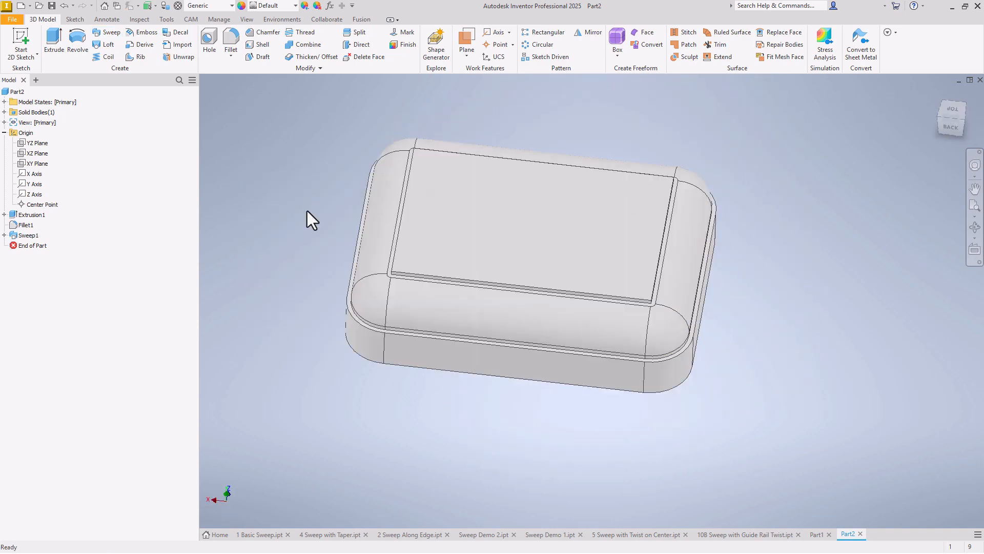